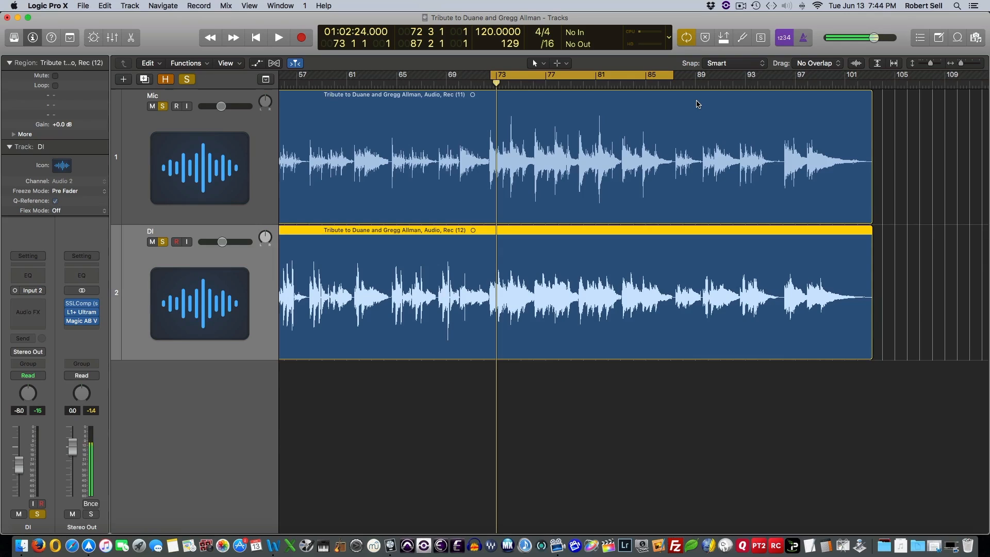
Insert a mono Gain plug-in on the DI track
key(space)
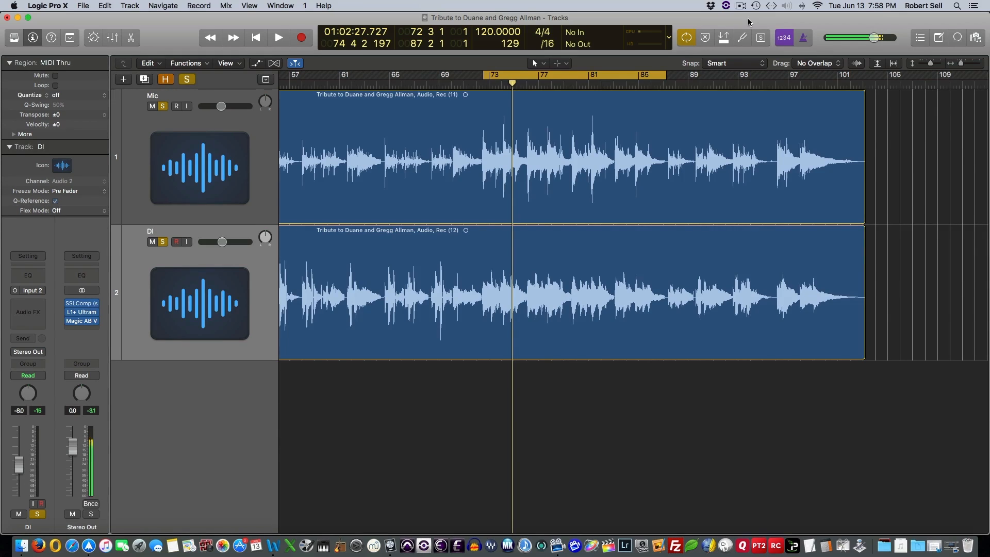
click(262, 261)
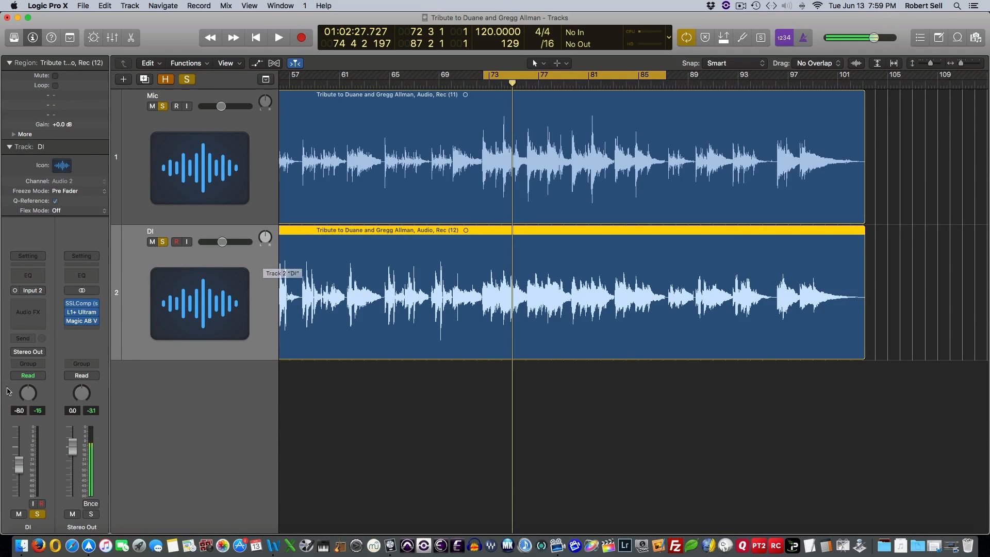
click(30, 305)
mouse_move(36, 474)
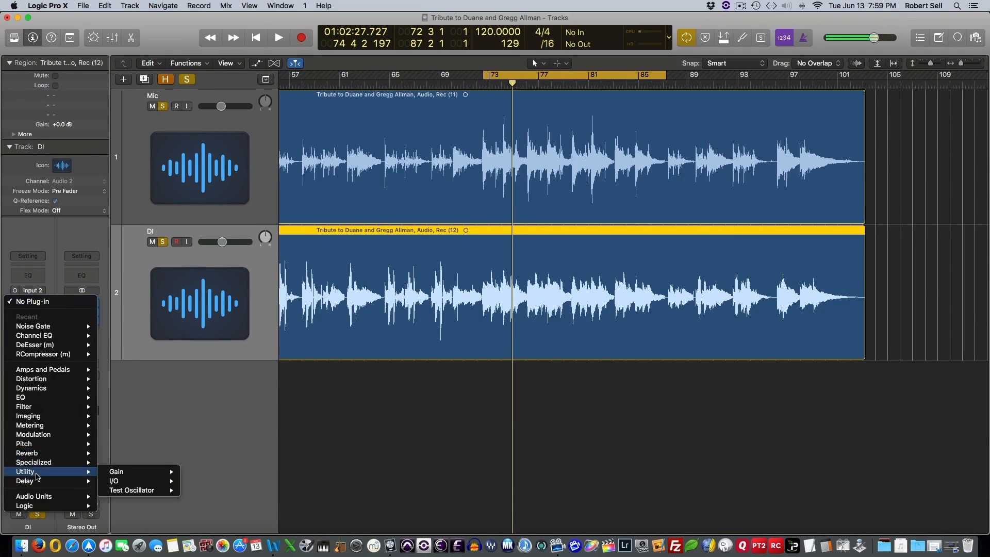
mouse_move(117, 472)
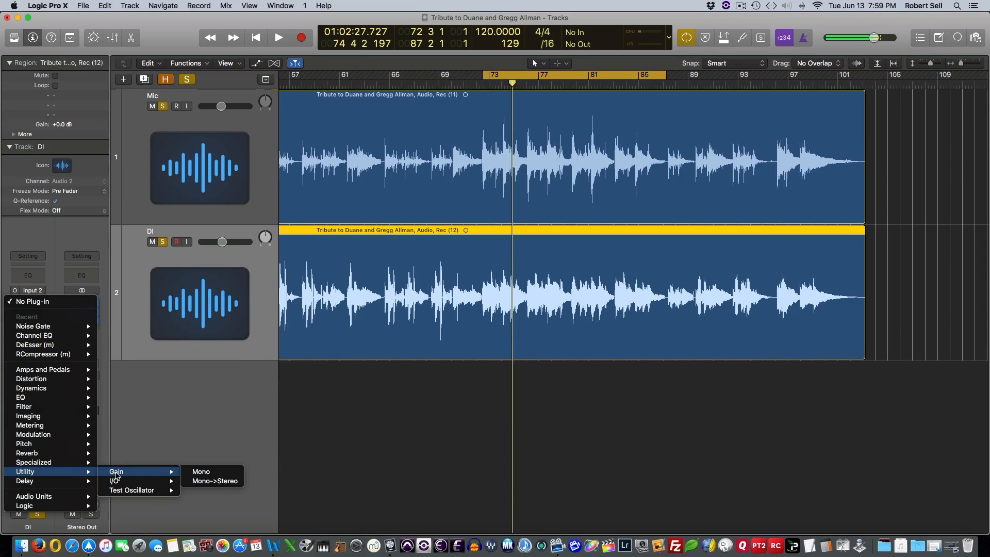
click(210, 474)
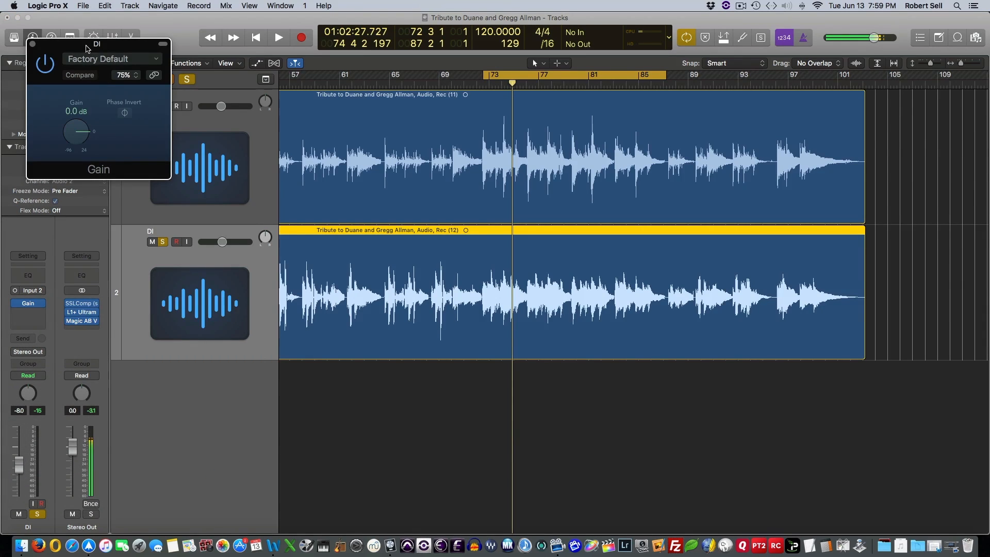
drag(85, 47, 290, 189)
Play the cycled section and switch the Gain plug-in's Phase Invert on and off to compare how the Mic and DI tracks combine
click(327, 252)
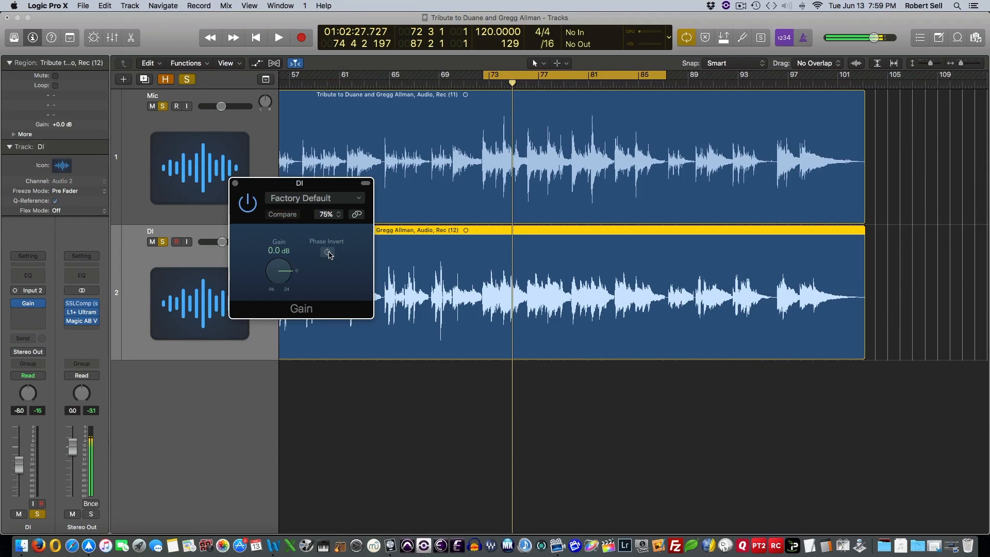
click(329, 253)
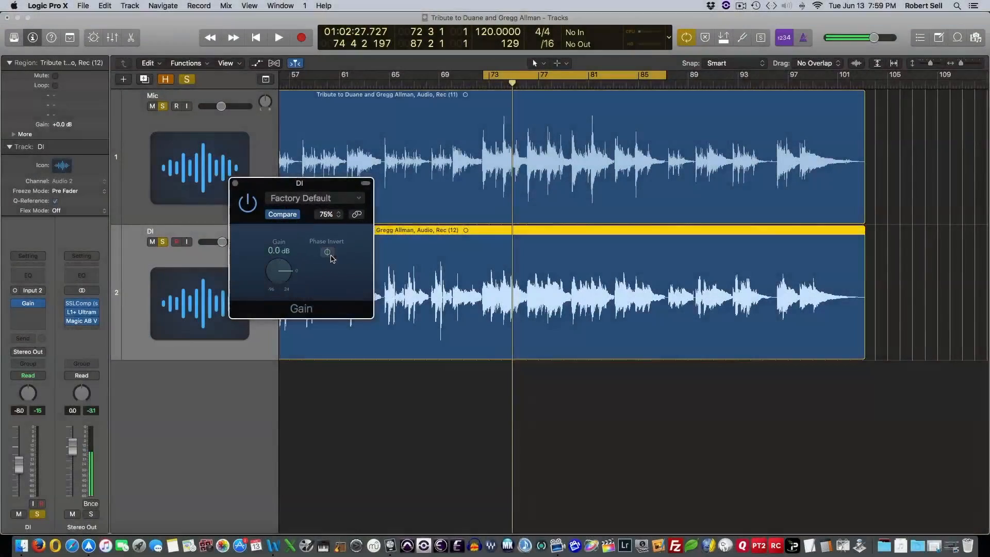
click(328, 254)
key(space)
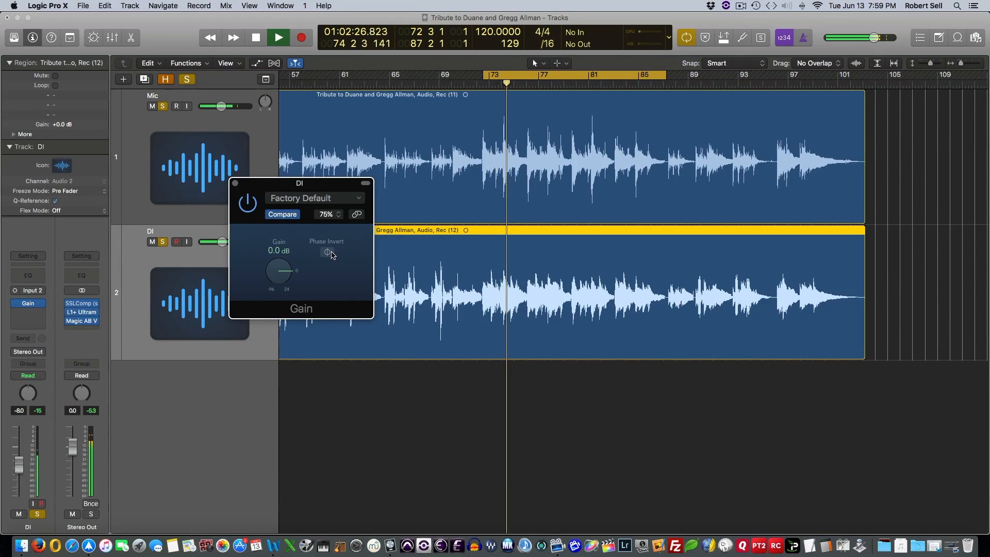
click(327, 252)
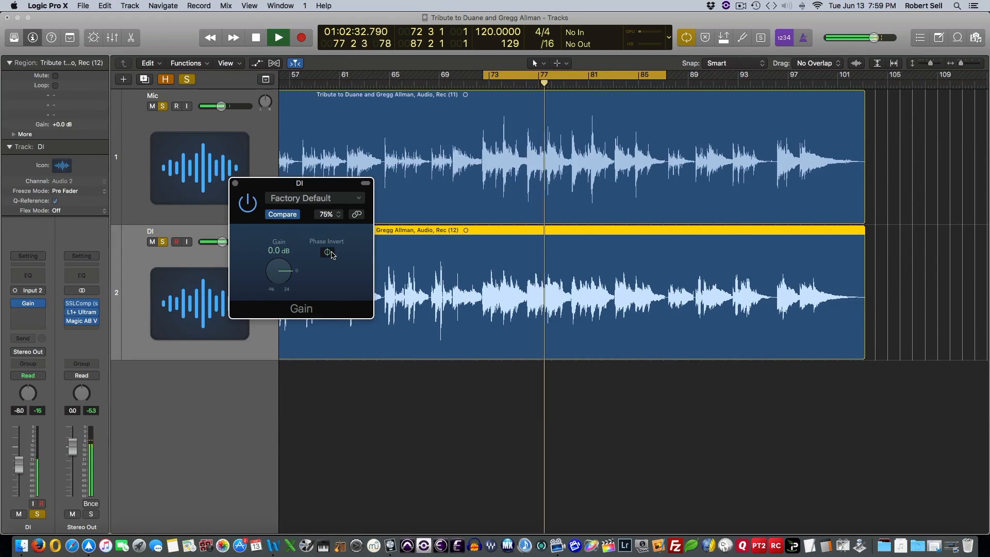
click(329, 256)
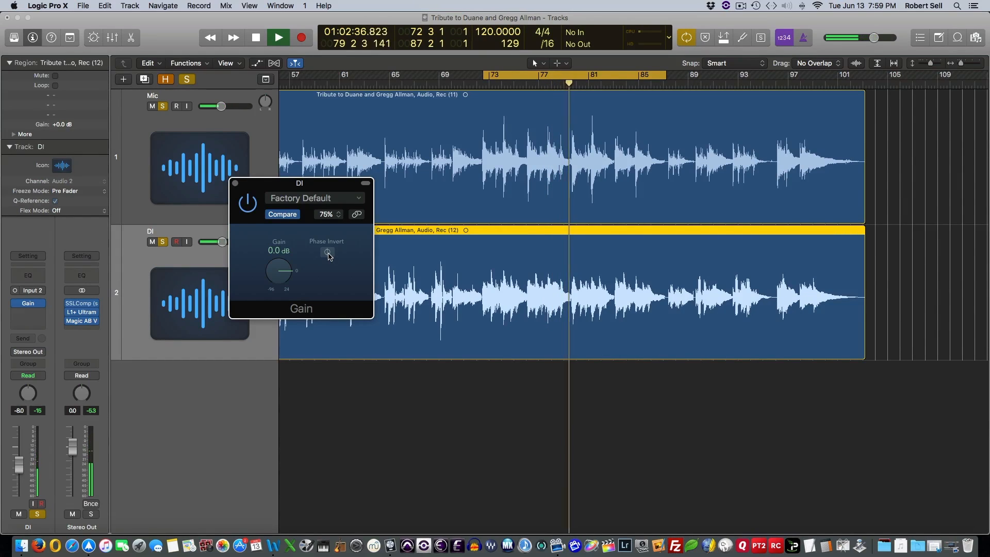
key(space)
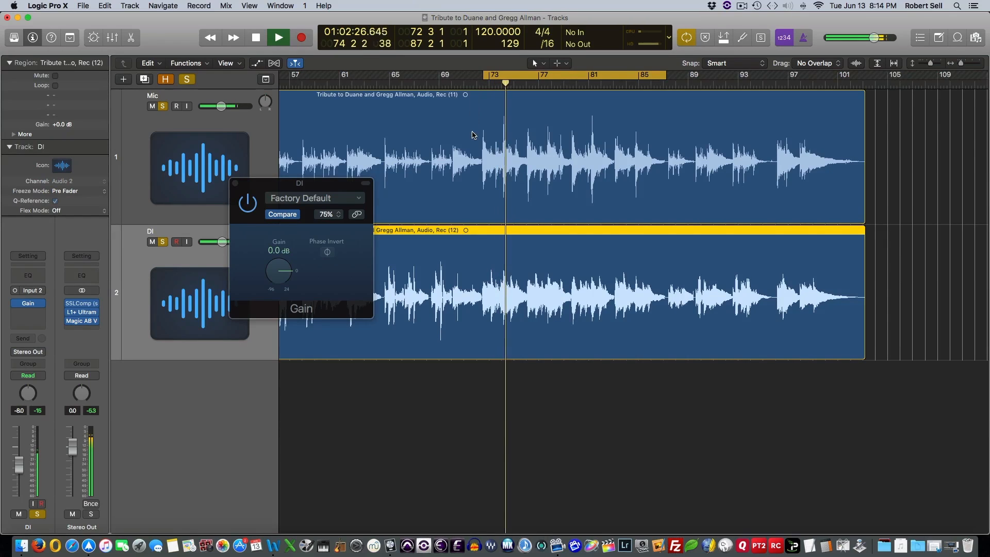
click(327, 252)
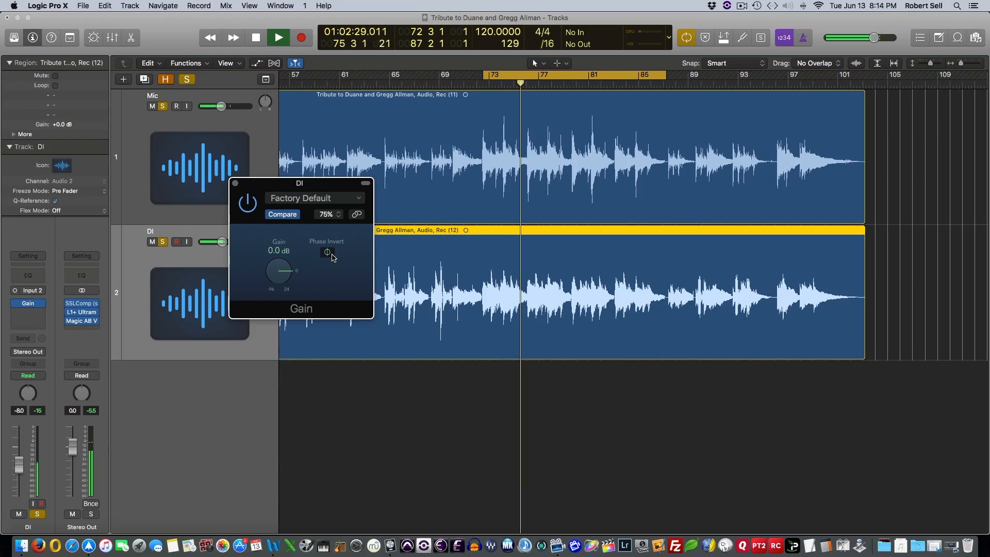
key(space)
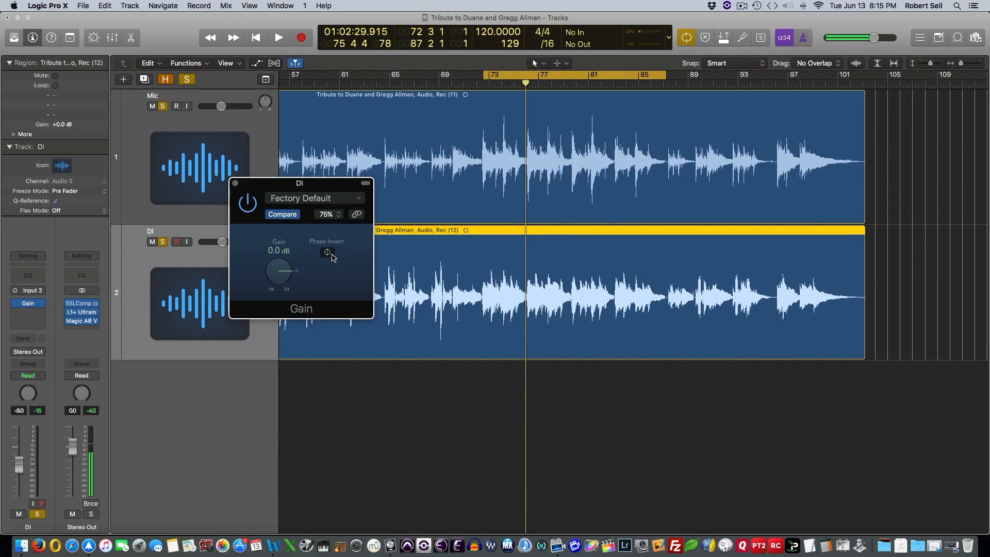
Close the Gain plug-in and examine the start of the note near bar 72 3 at waveform level, with the playhead at the DI onset
key(super+w)
drag(526, 92, 485, 91)
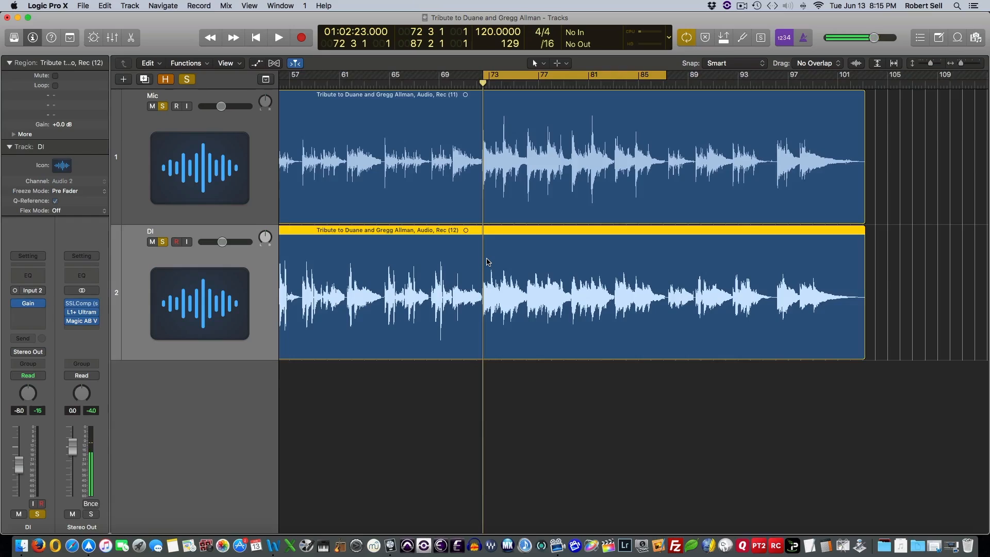
key(super+Right)
key(super+Right)
key(super+Right)
key(super+Right)
key(super+Right)
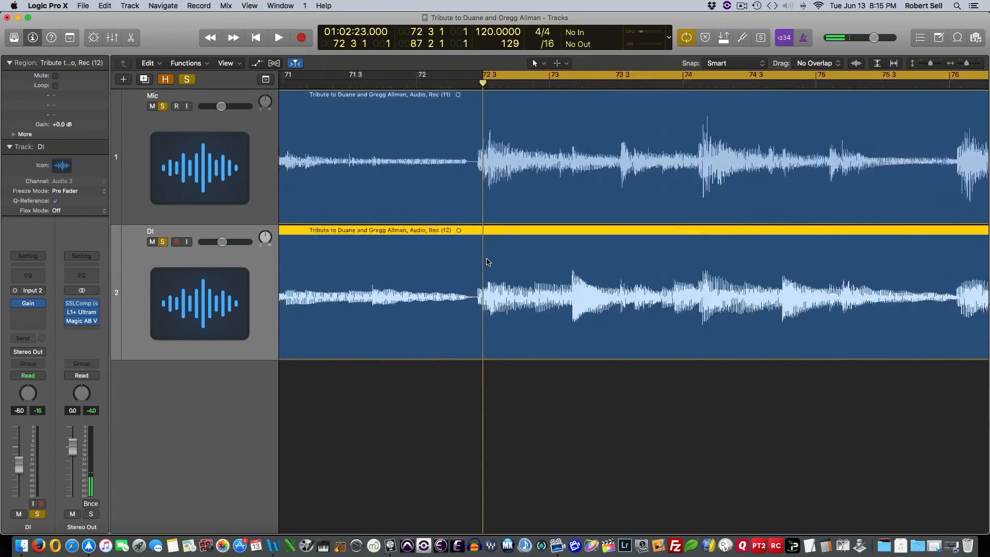
key(super+Right)
key(super+Right)
key(super+Right)
key(super+Right)
key(super+Right)
key(super+Right)
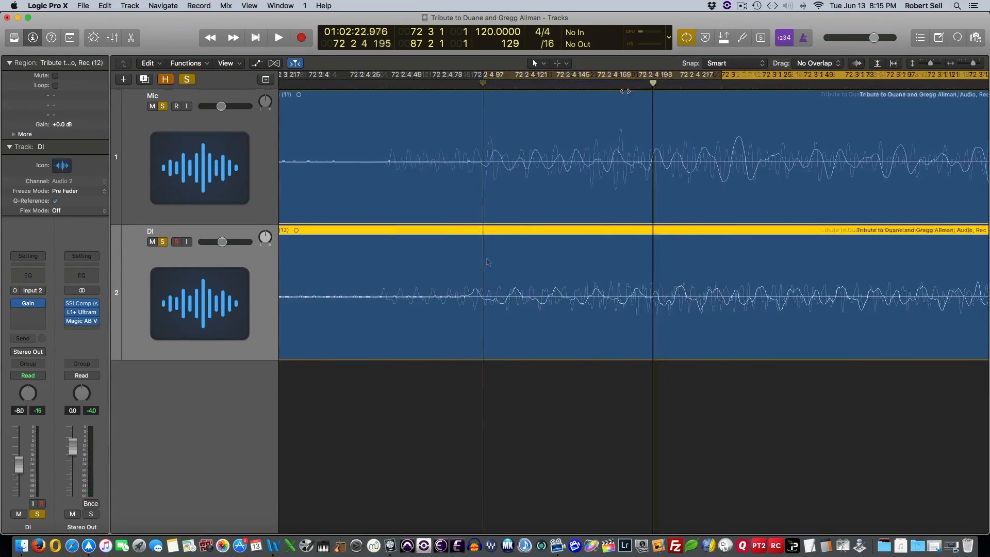
drag(625, 91, 474, 115)
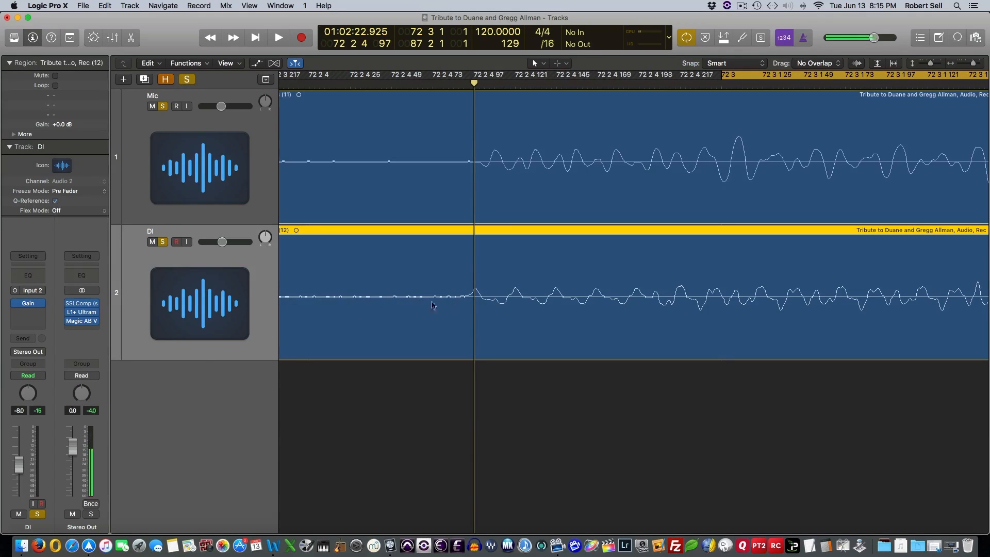
Mark the Mic waveform's first peak with the playhead and shift the DI region later so its first peak lines up with it
drag(206, 359, 206, 404)
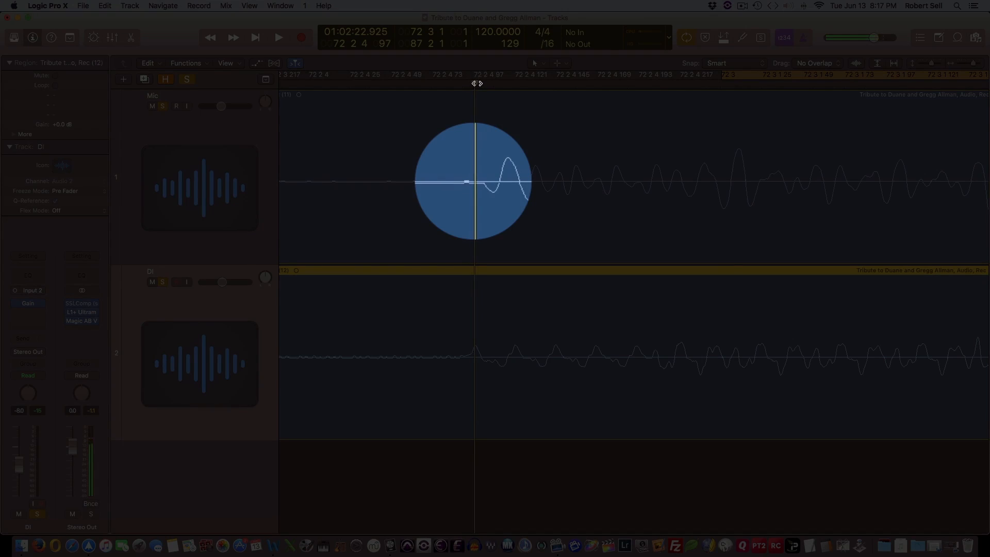
drag(477, 84, 474, 84)
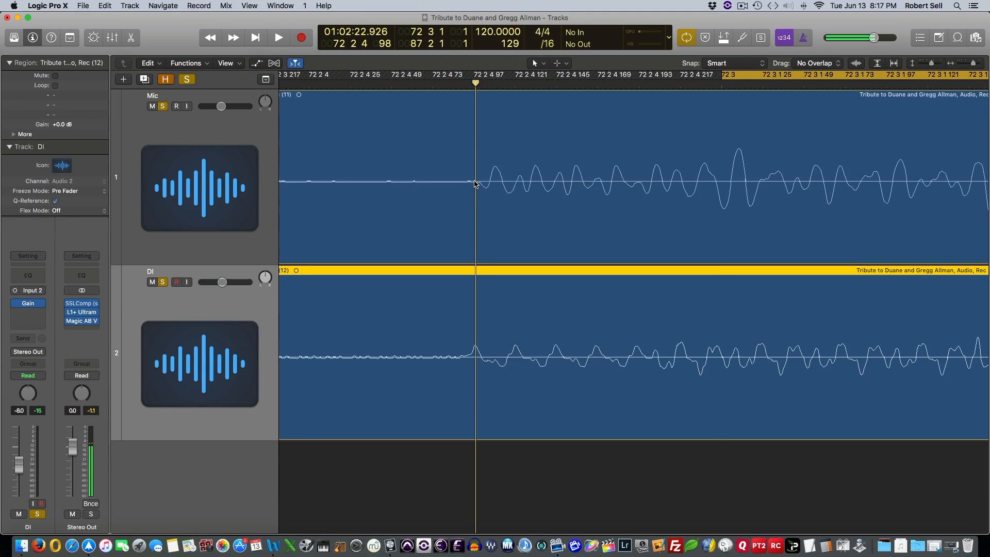
drag(475, 84, 494, 84)
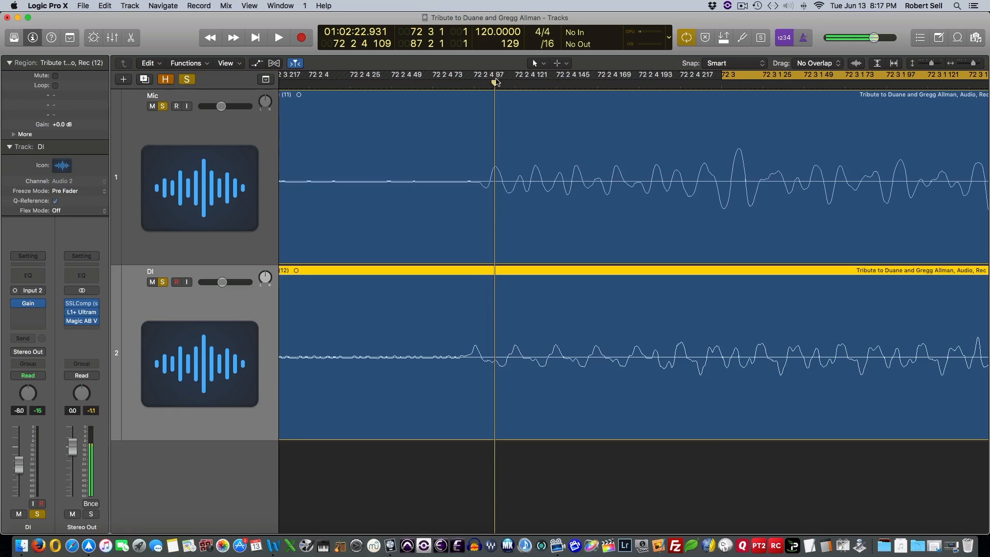
mouse_move(495, 85)
mouse_down()
mouse_move(473, 94)
mouse_move(496, 95)
mouse_up()
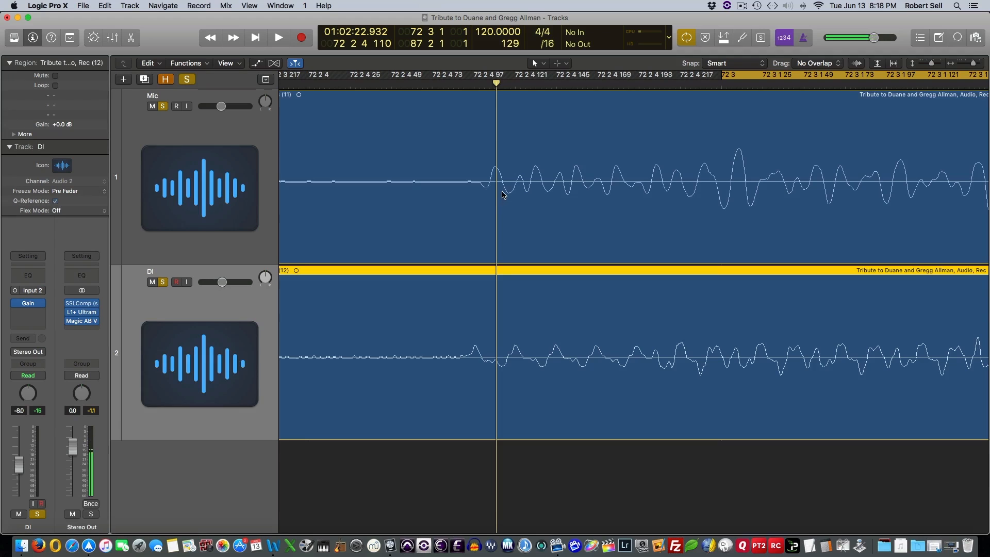
mouse_move(496, 83)
mouse_down()
mouse_move(479, 83)
mouse_move(495, 83)
mouse_up()
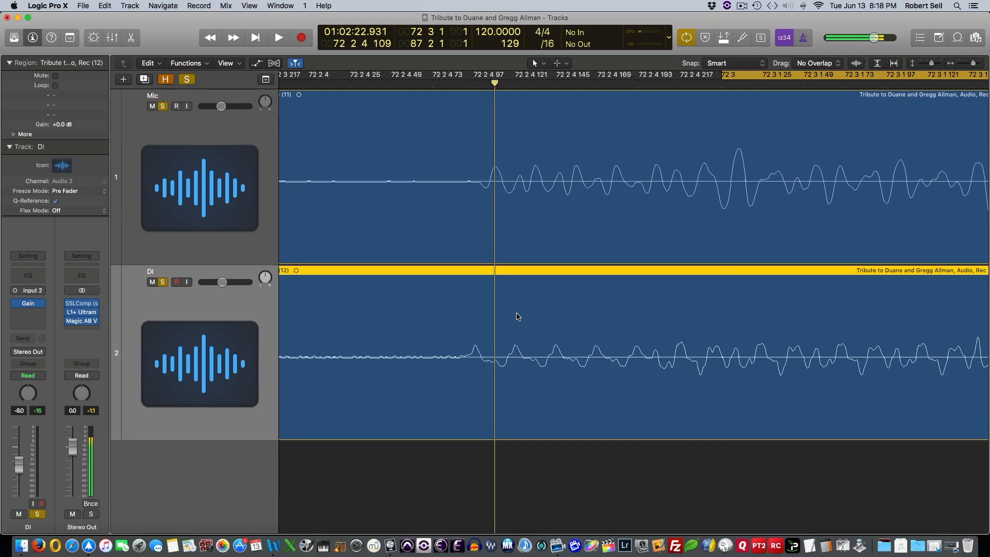
drag(517, 316, 517, 316)
drag(655, 400, 673, 399)
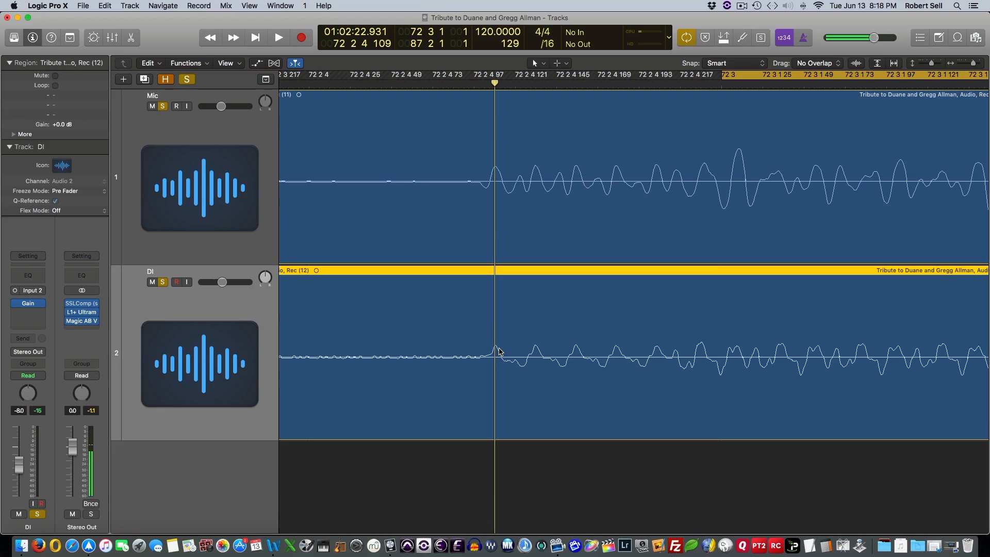
Play the time-aligned Mic and DI tracks and compare the sound with the Gain plug-in's Phase Invert on and off
scroll(495, 350, left, 1)
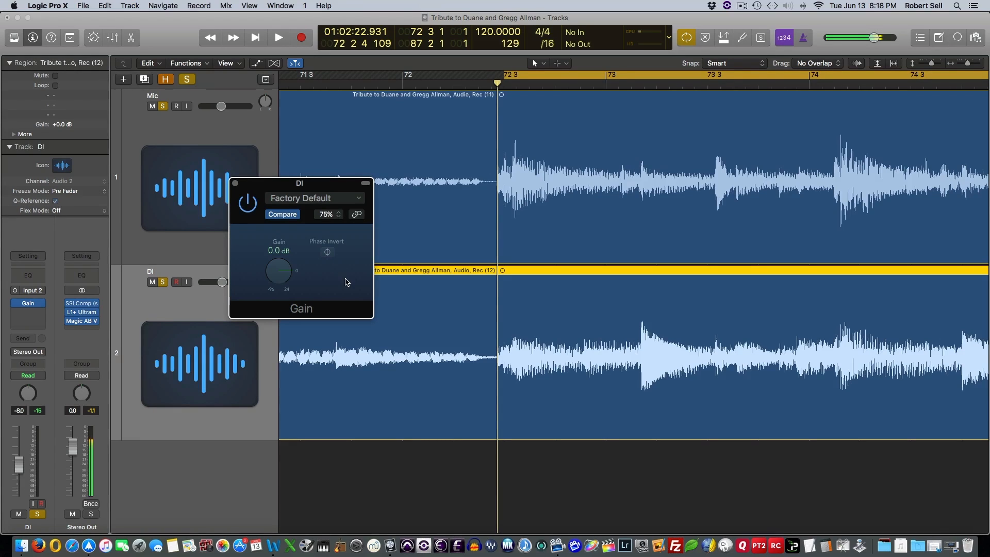
key(space)
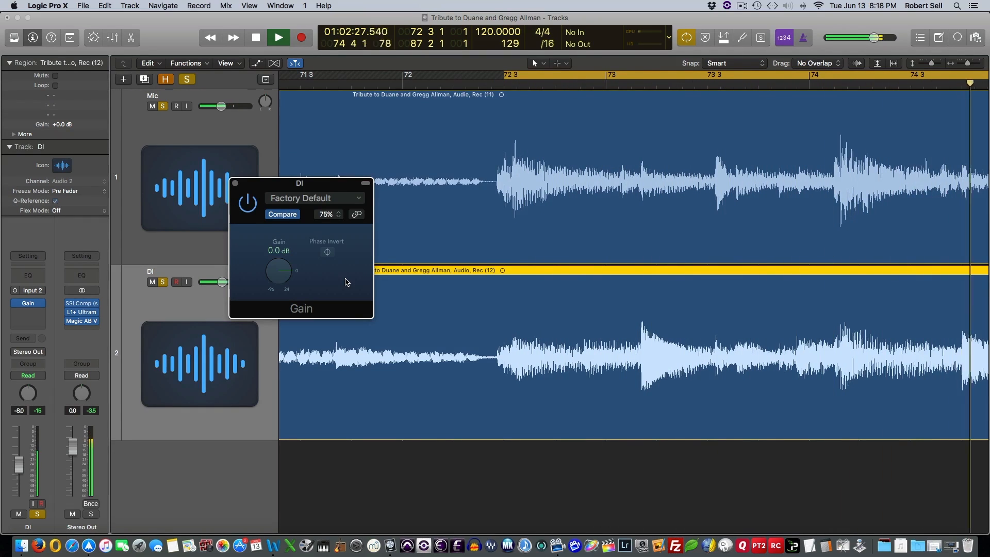
key(space)
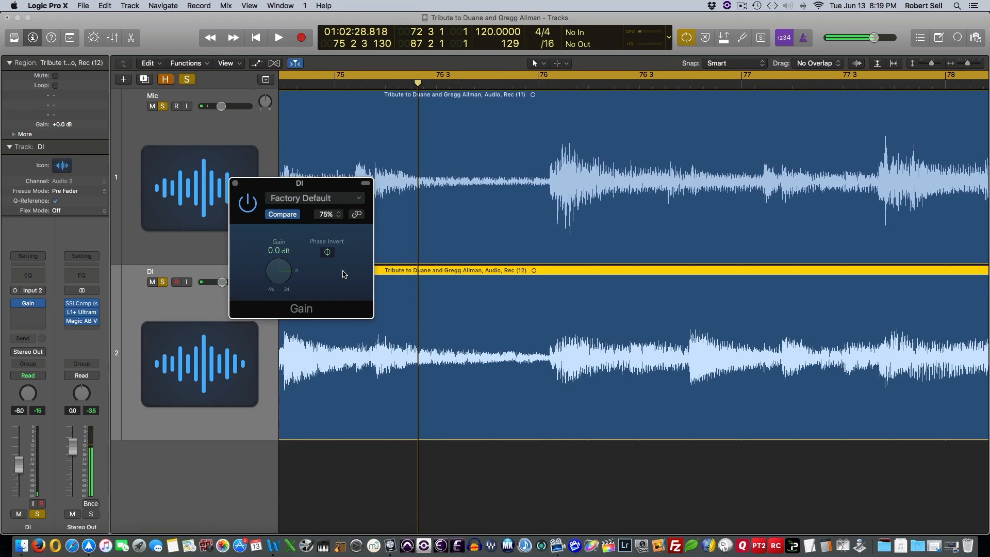
key(space)
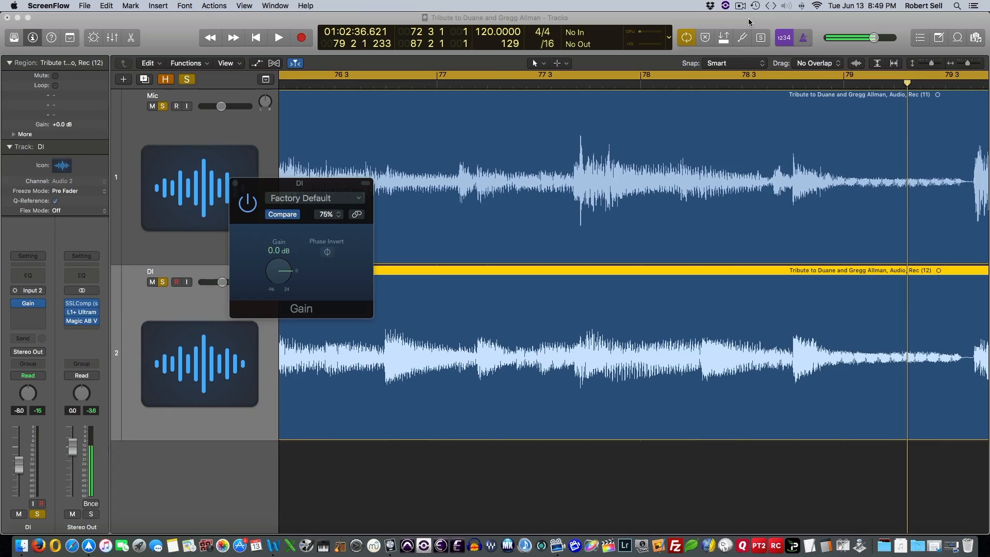
Turn off solo on the Mic track and remove the Gain plug-in from the DI track
click(234, 183)
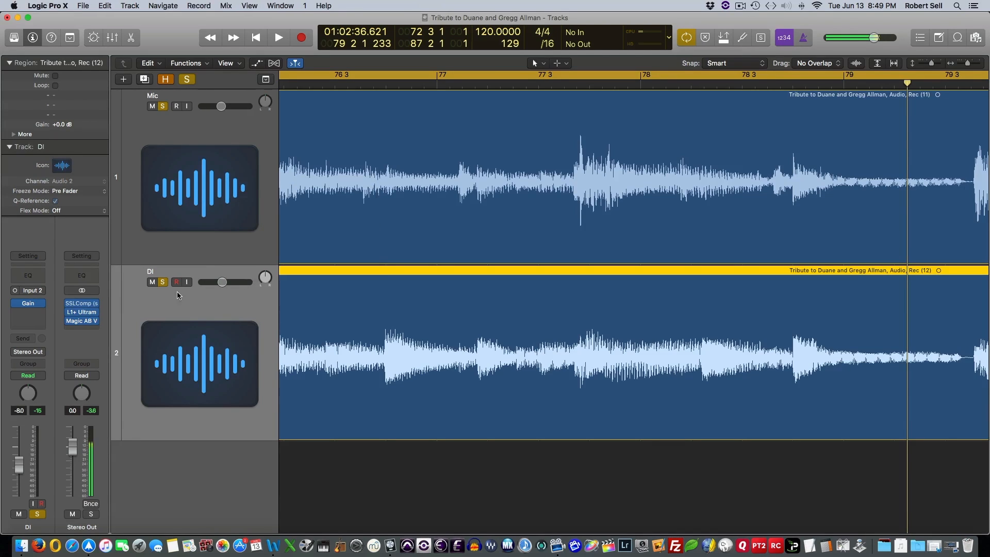
click(163, 107)
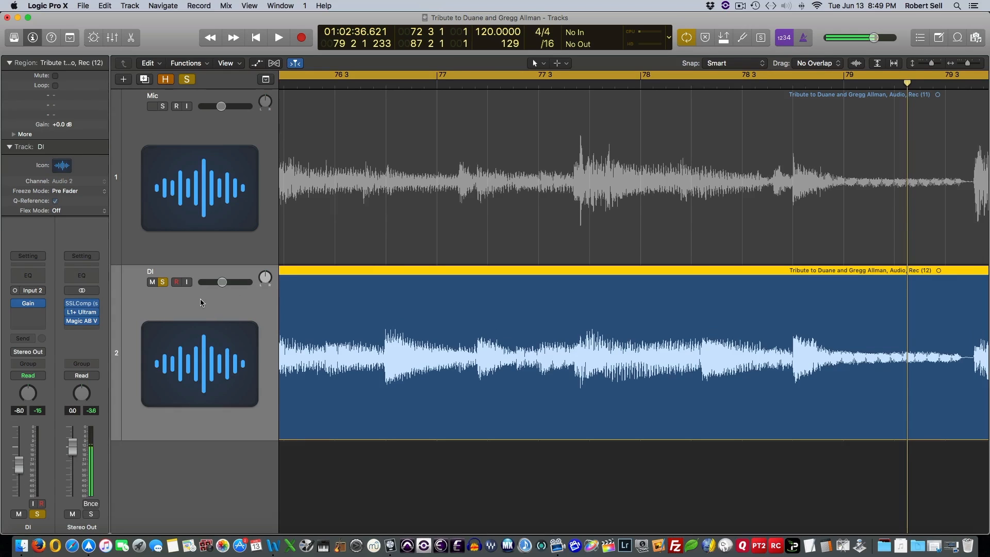
click(41, 304)
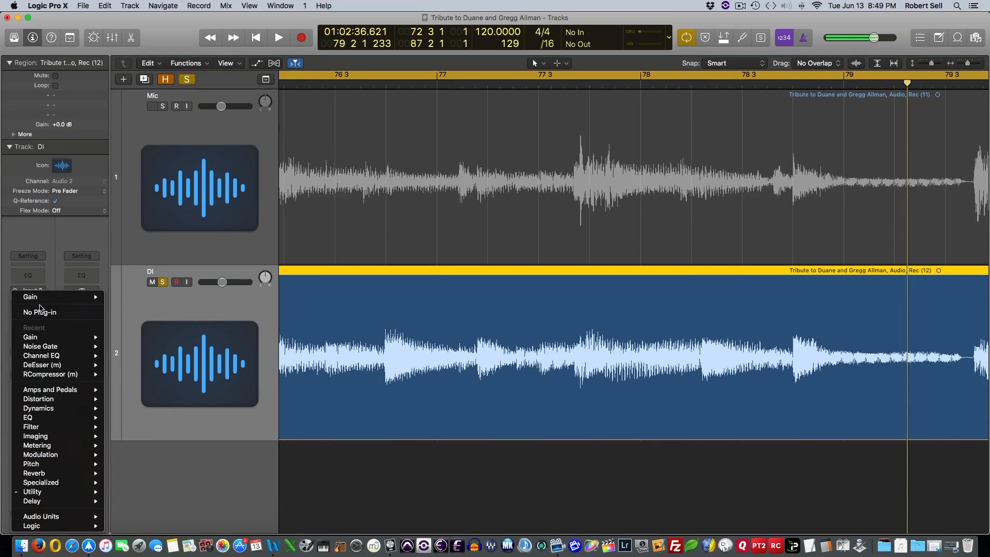
click(39, 311)
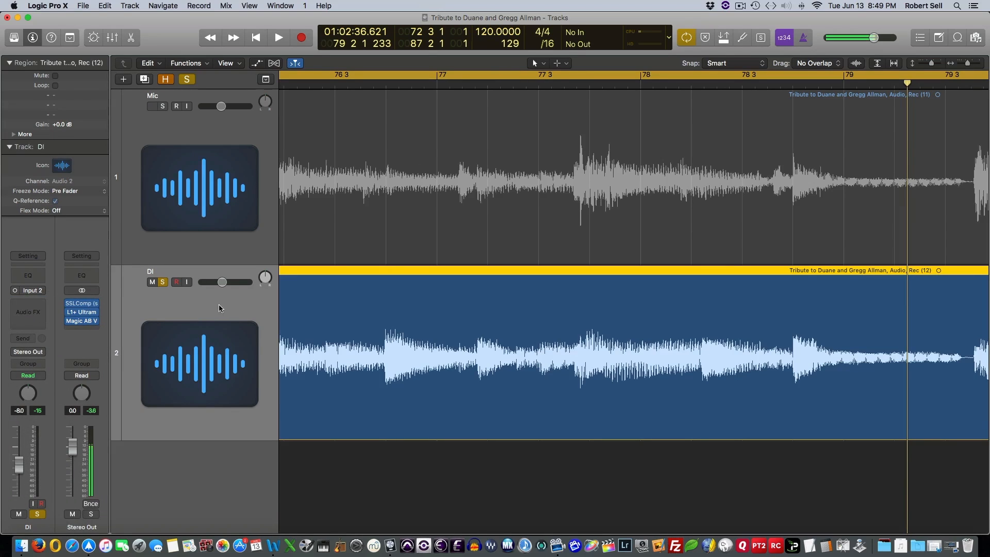
Insert a Channel EQ on the DI track
click(32, 305)
click(32, 303)
click(36, 329)
click(26, 280)
click(31, 278)
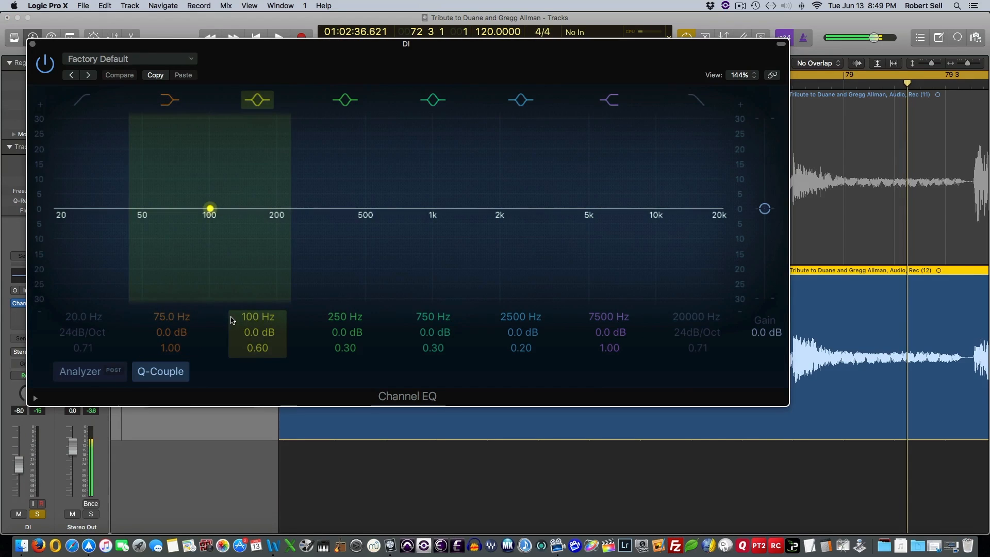
drag(300, 52, 318, 54)
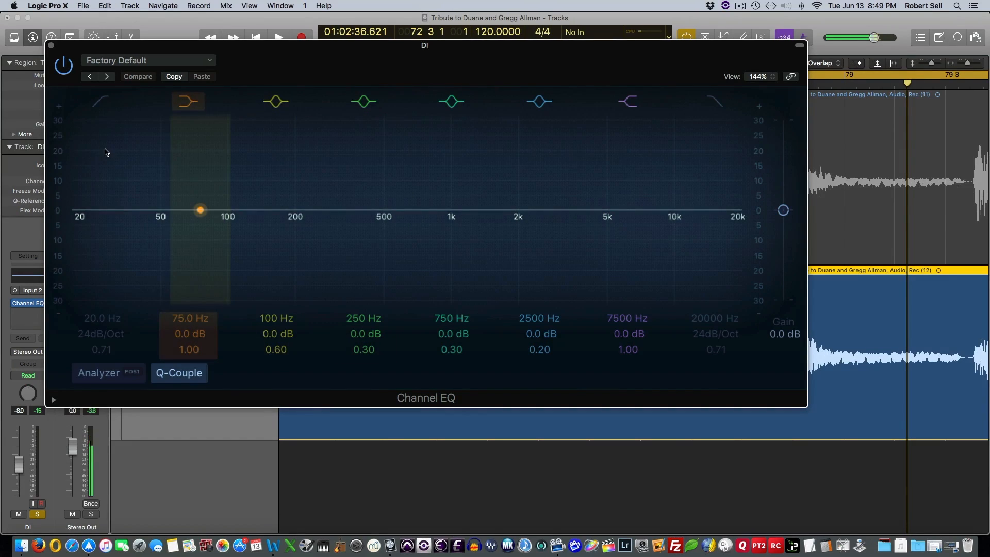
Turn on the Channel EQ's Analyzer and enable its low-cut filter at 85 Hz
click(99, 372)
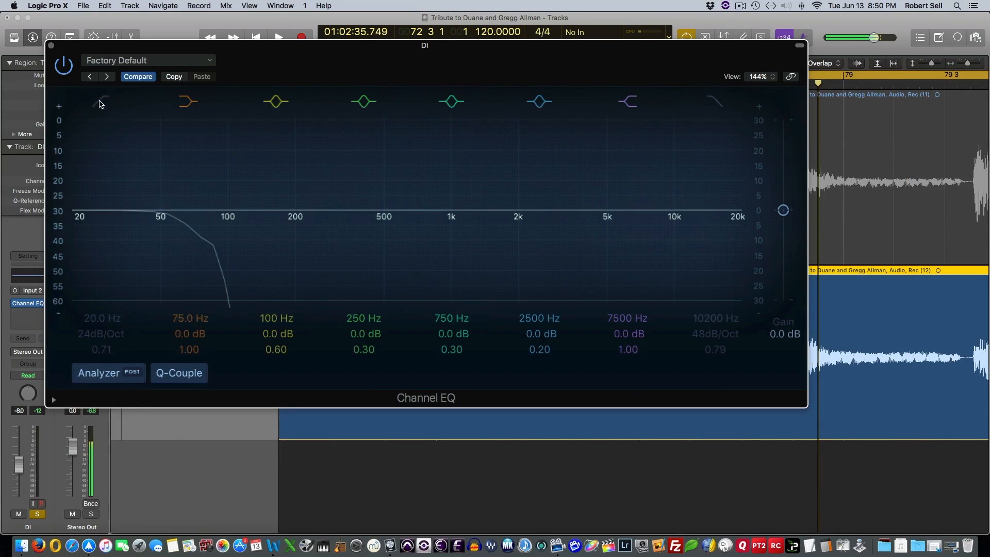
drag(102, 320, 102, 278)
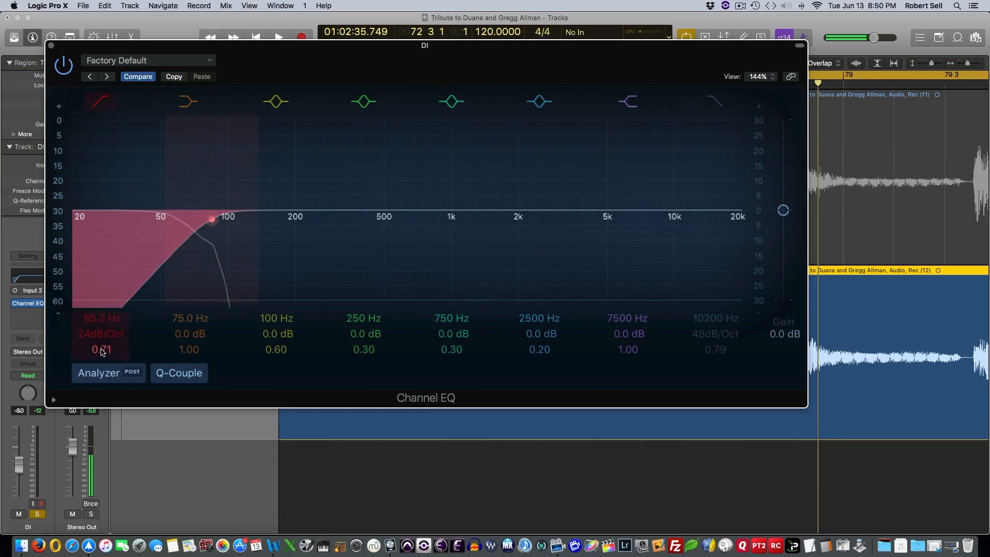
Set the low-cut filter to 80 Hz with a 48 dB/Oct slope, comparing playback with the EQ bypassed and active
drag(101, 337, 106, 316)
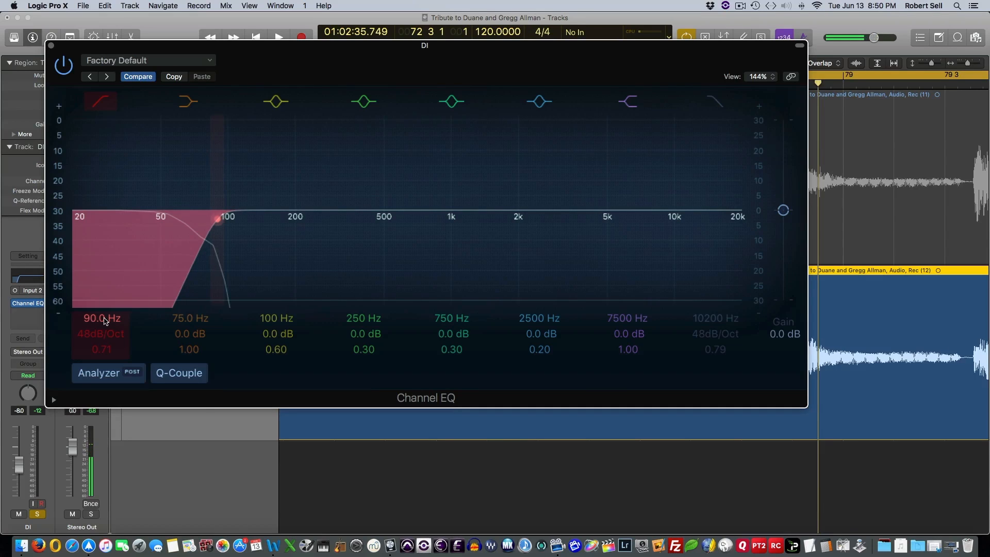
key(space)
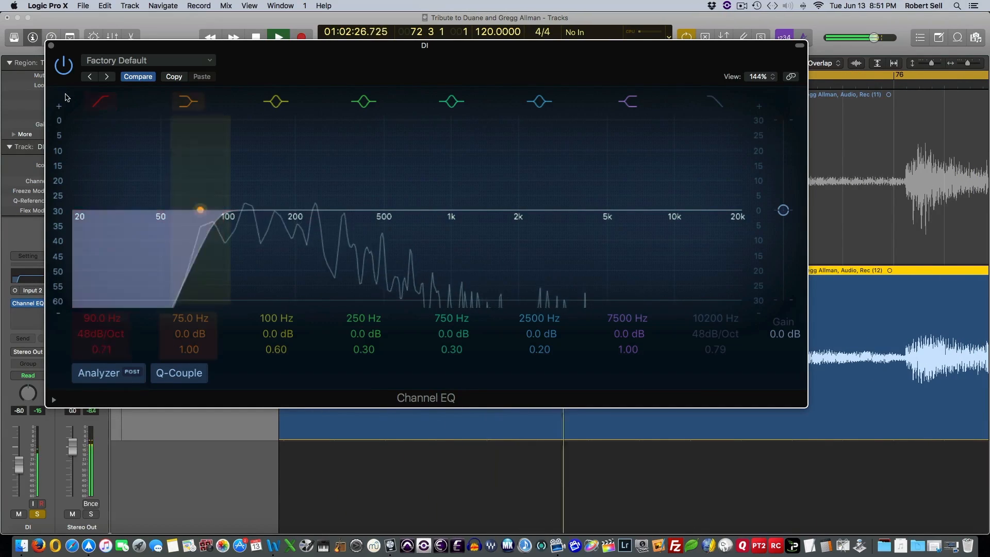
click(64, 66)
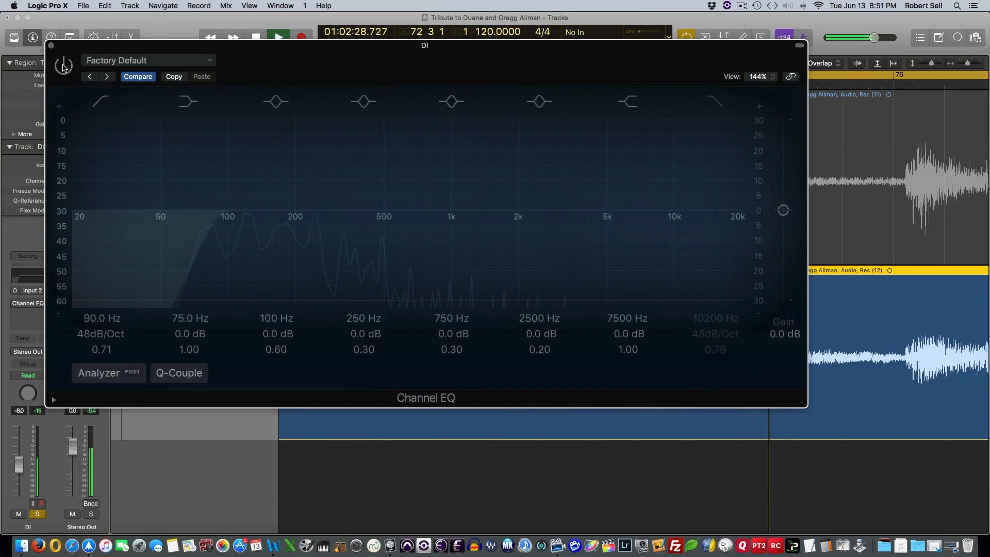
click(64, 66)
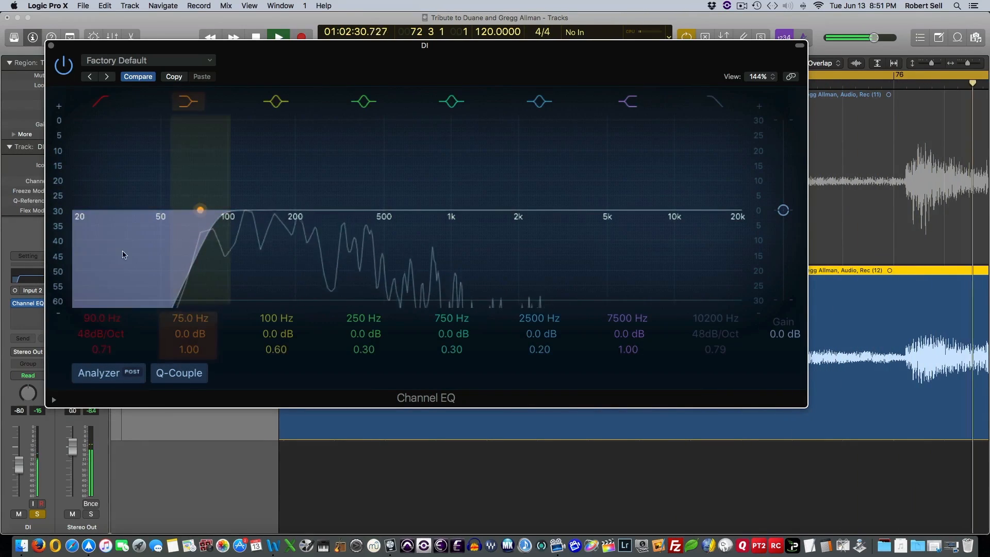
drag(108, 321, 108, 331)
click(64, 66)
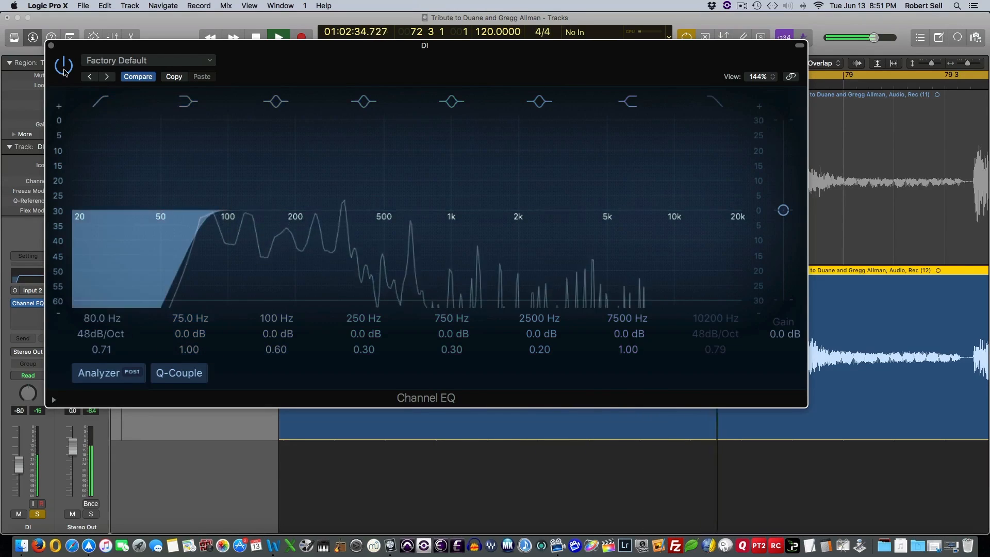
key(space)
click(64, 66)
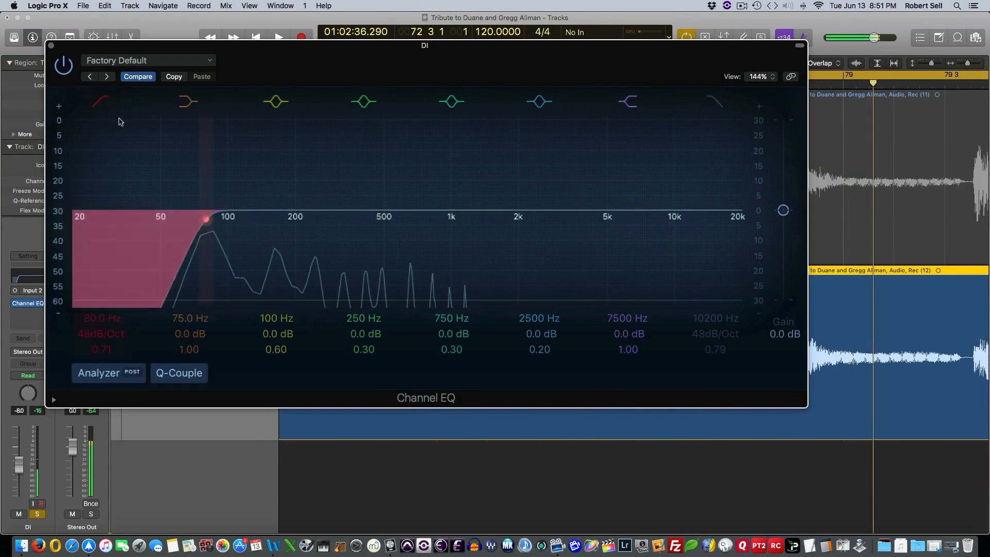
Sweep the third EQ band with a narrow +24 dB boost during playback, and set it to cut 6 dB at 215 Hz with Q 7.30
drag(276, 333, 279, 302)
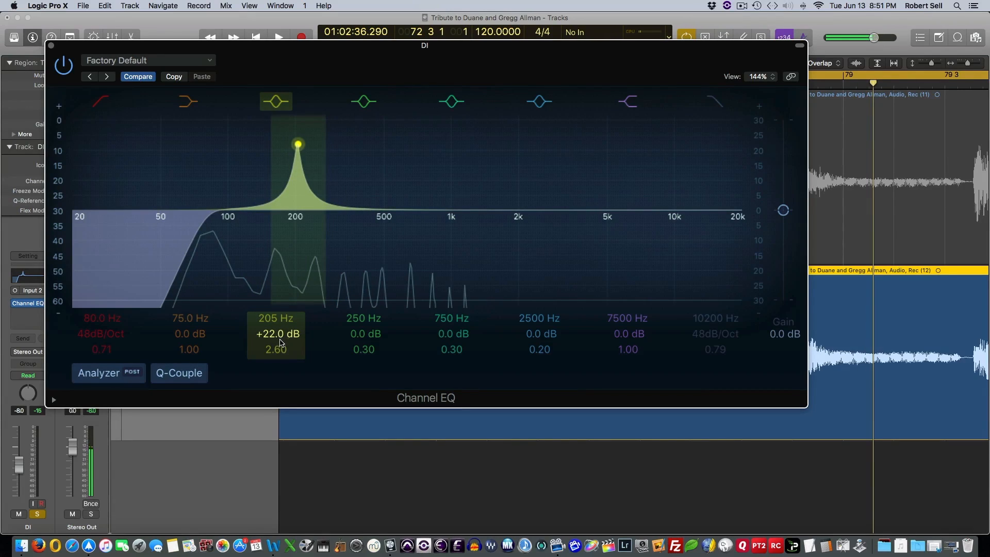
drag(280, 343, 280, 338)
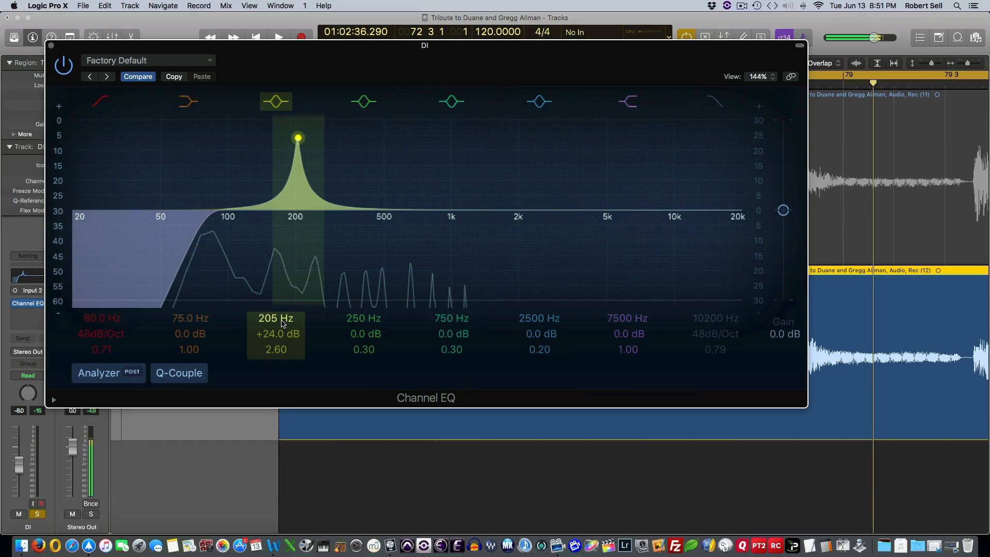
drag(276, 349, 276, 320)
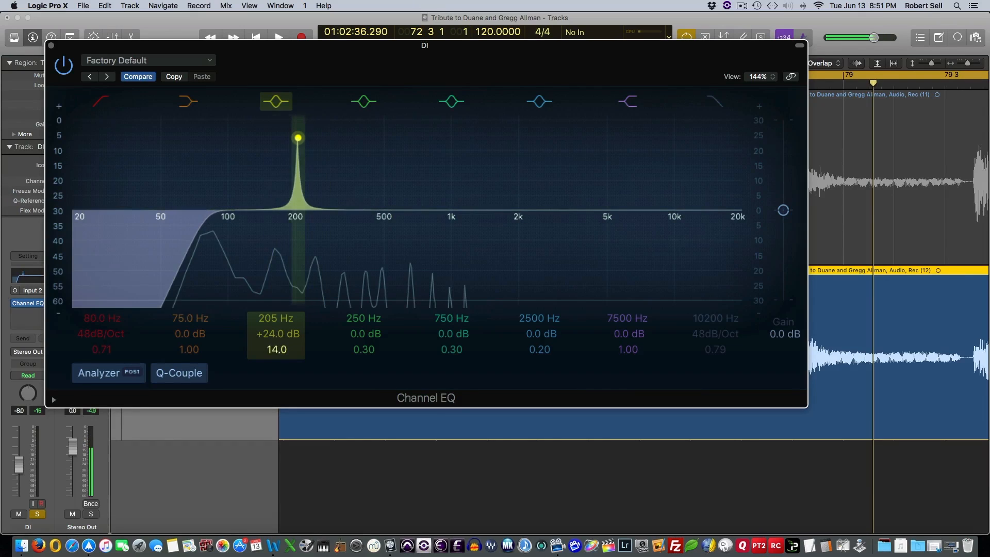
key(space)
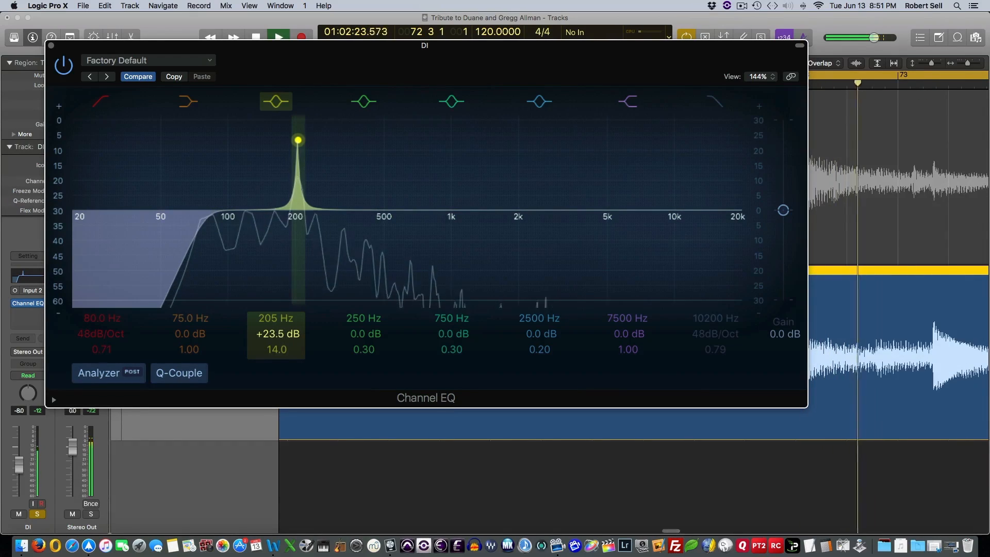
drag(283, 320, 274, 354)
key(space)
Sweep the fourth band boosted 22.5 dB, settle it at 490 Hz with Q 4.50, and set both this and the 215 Hz band to -4.0 dB
mouse_move(363, 334)
mouse_down()
mouse_move(364, 353)
mouse_move(364, 325)
mouse_up()
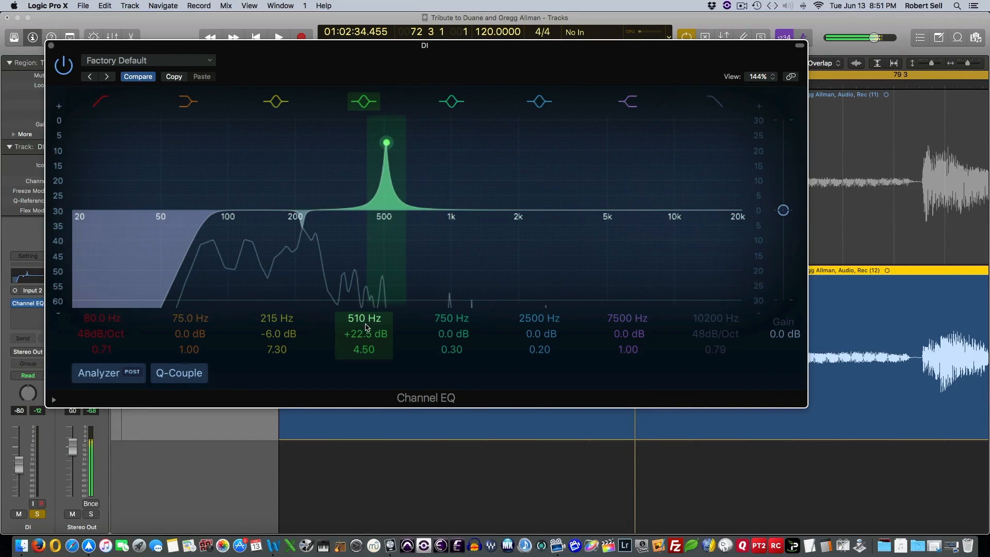
key(space)
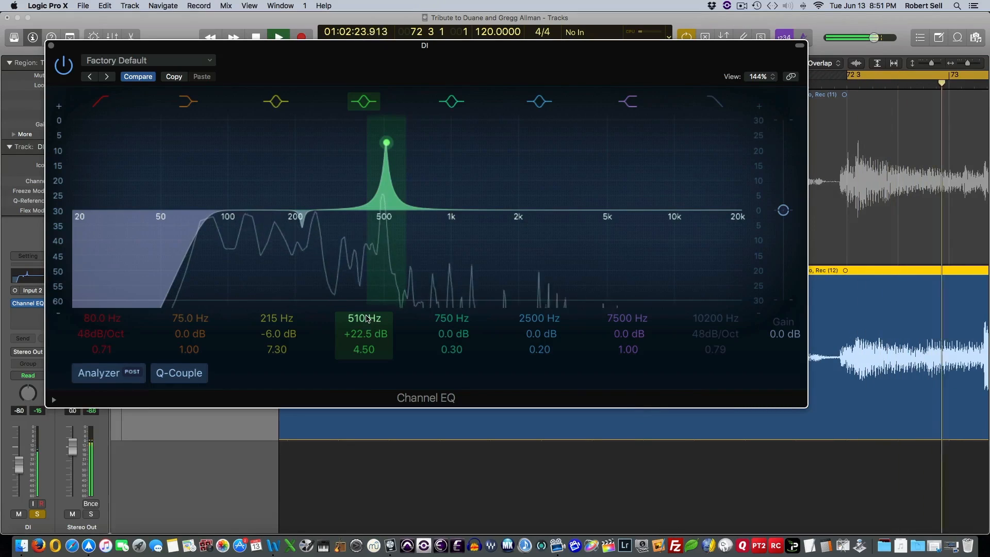
drag(365, 319, 368, 321)
key(space)
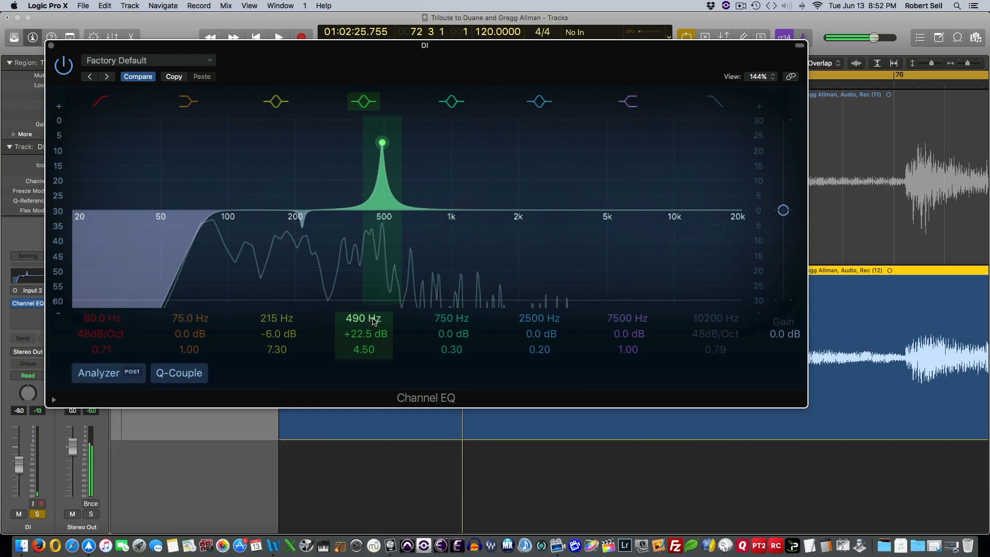
key(space)
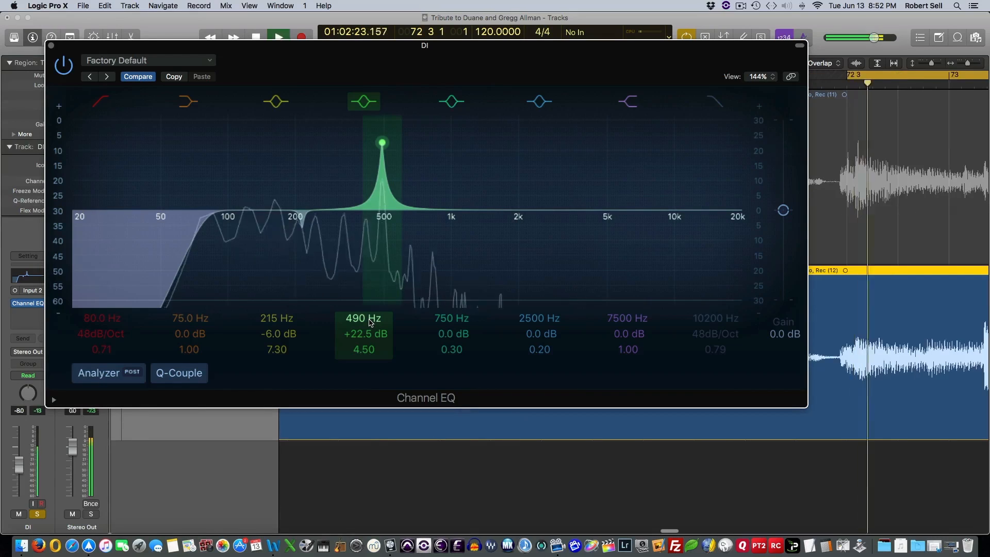
mouse_move(370, 322)
mouse_down()
mouse_move(370, 356)
mouse_move(358, 334)
mouse_up()
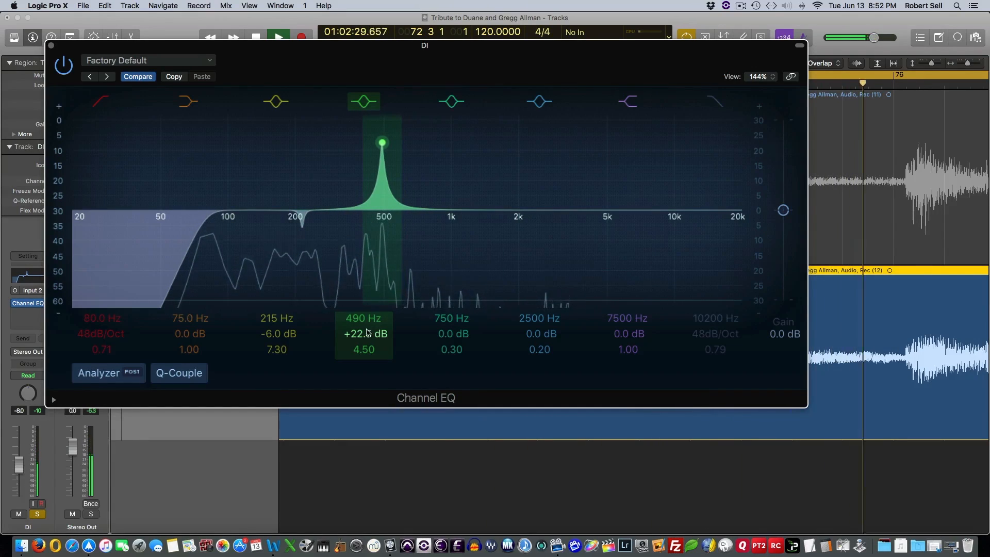
key(space)
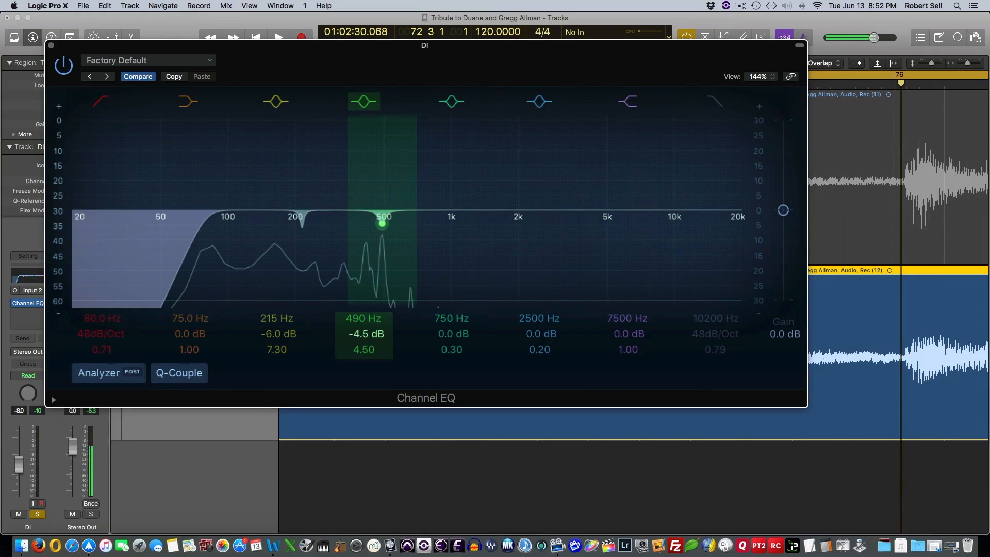
drag(302, 225, 302, 221)
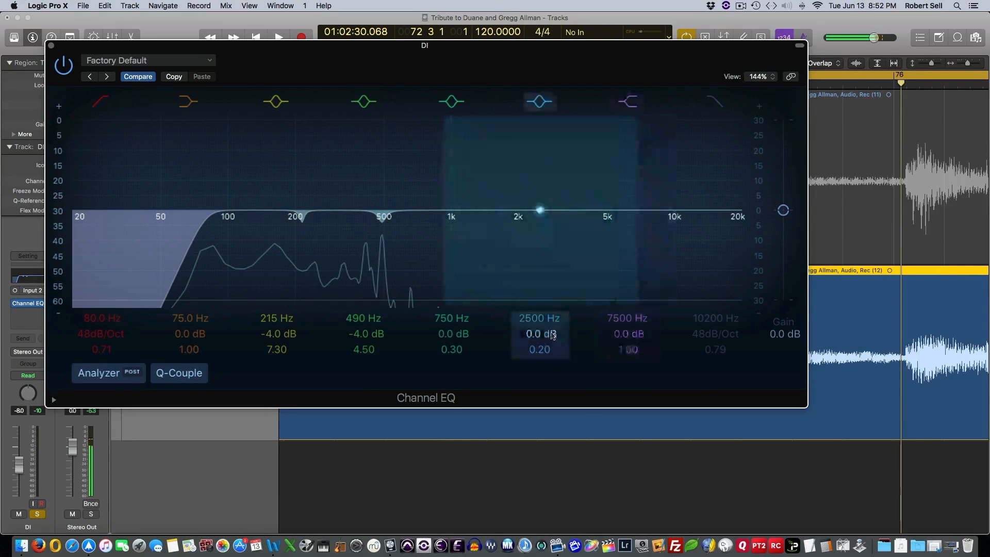
Sweep the boosted sixth band during playback, set it to +6.0 dB at 4800 Hz with Q 0.98, and close the DI's Channel EQ
drag(541, 335, 541, 356)
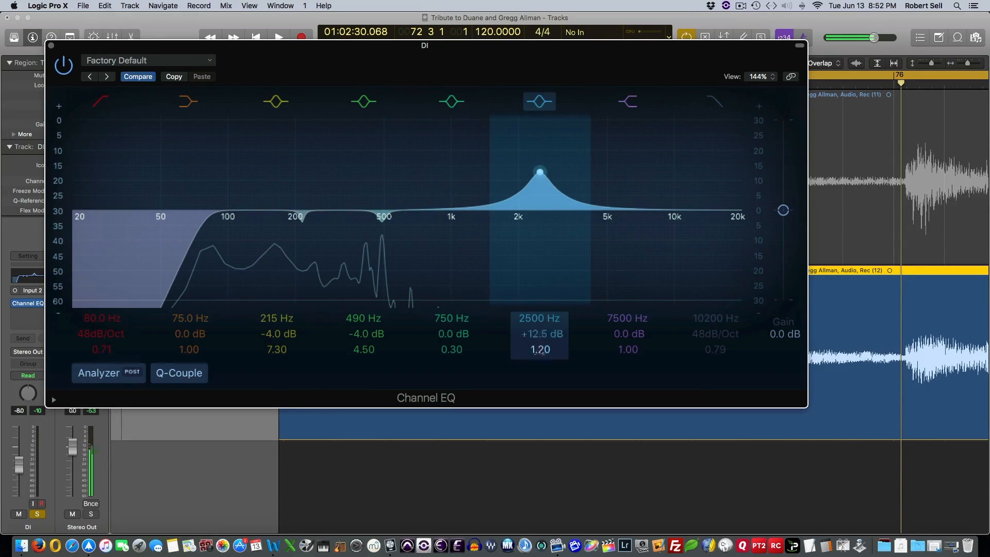
drag(540, 350, 540, 354)
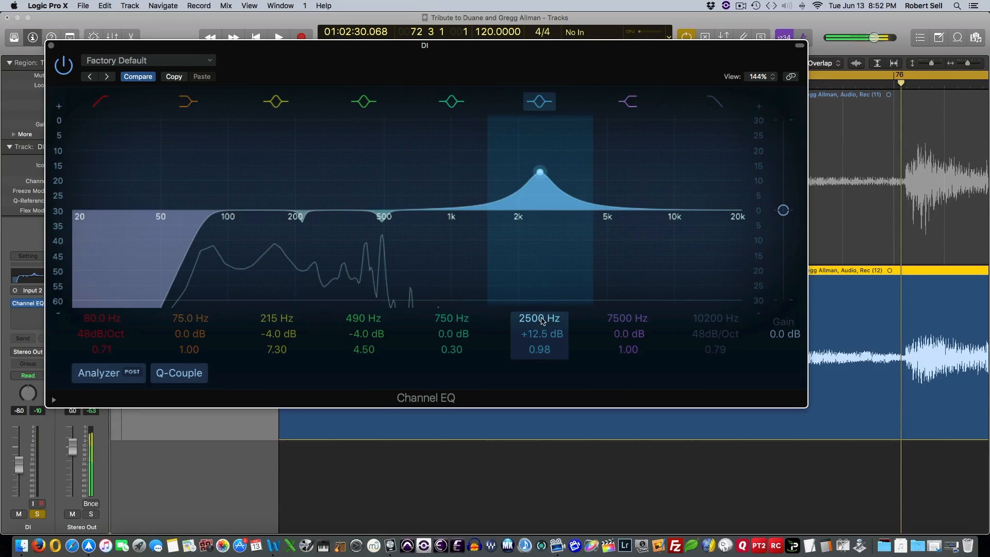
key(space)
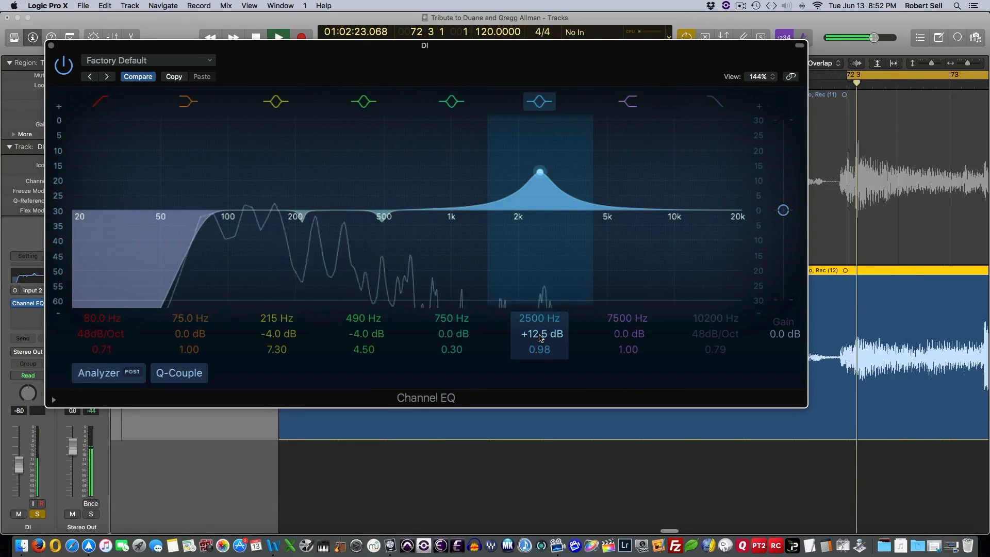
drag(540, 172, 603, 192)
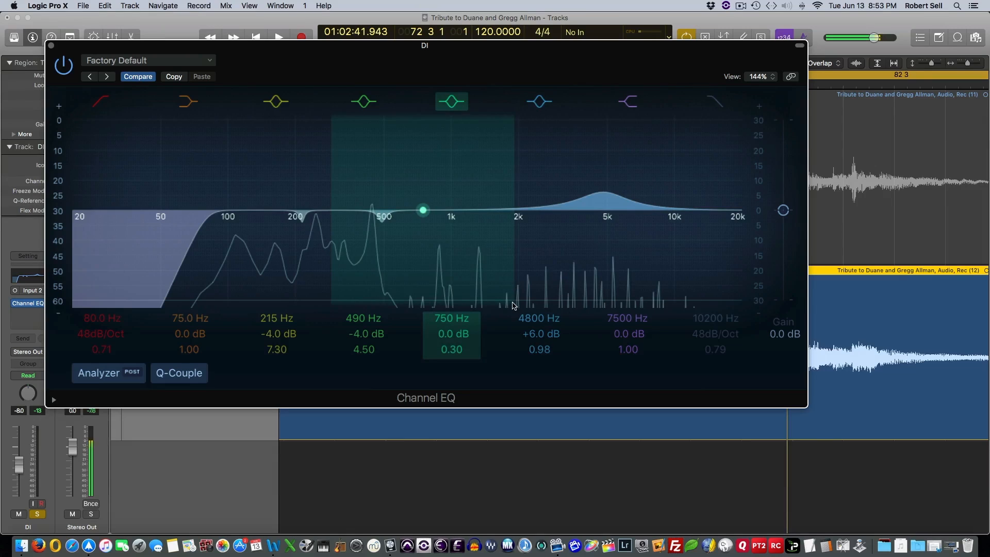
click(51, 45)
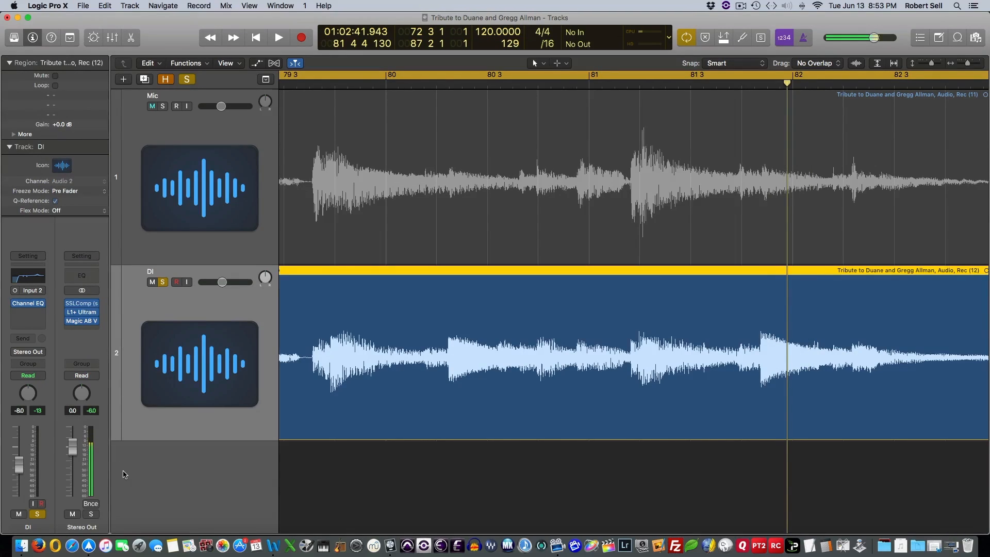
Copy the DI's Channel EQ to the Mic channel in the Mixer, and switch solo from the DI to the Mic track
key(x)
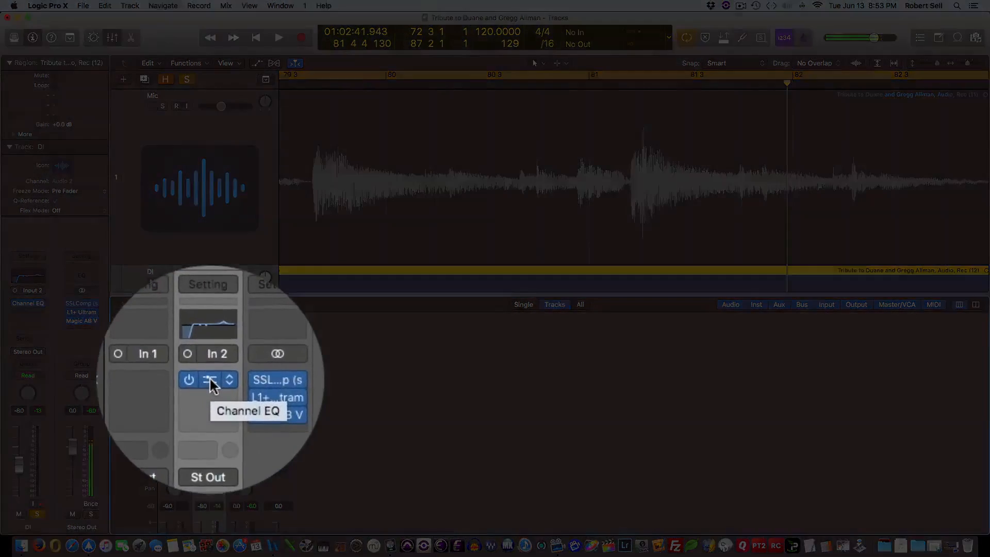
drag(210, 380, 178, 379)
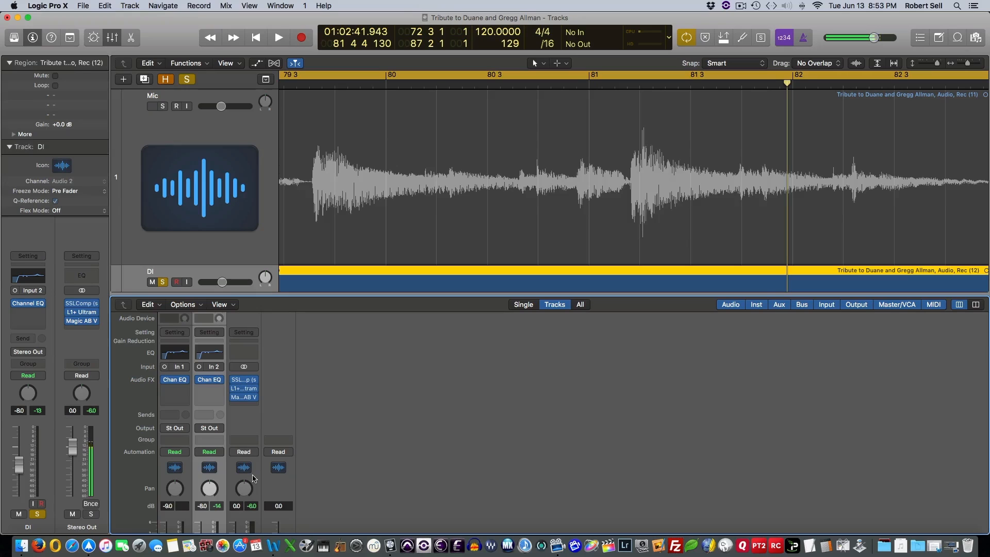
click(162, 283)
scroll(165, 281, up, 1)
click(164, 107)
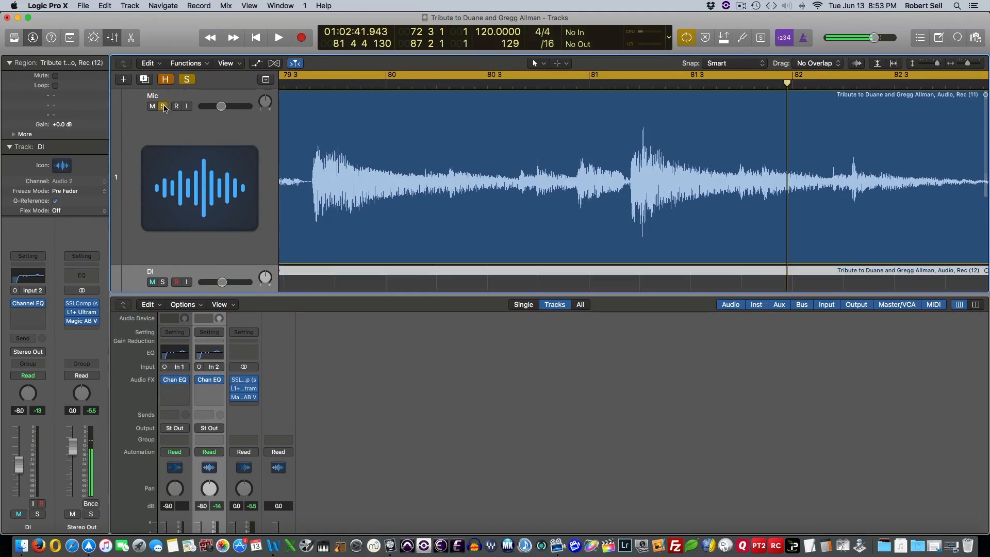
key(x)
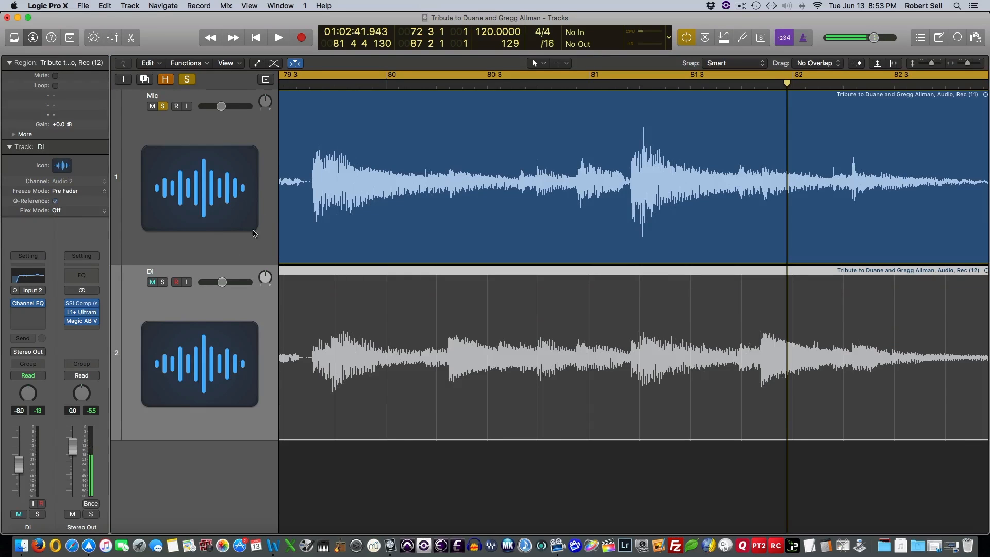
Play the Mic track with its Channel EQ open and boost the 7500 Hz high shelf by 9 dB
click(197, 123)
key(space)
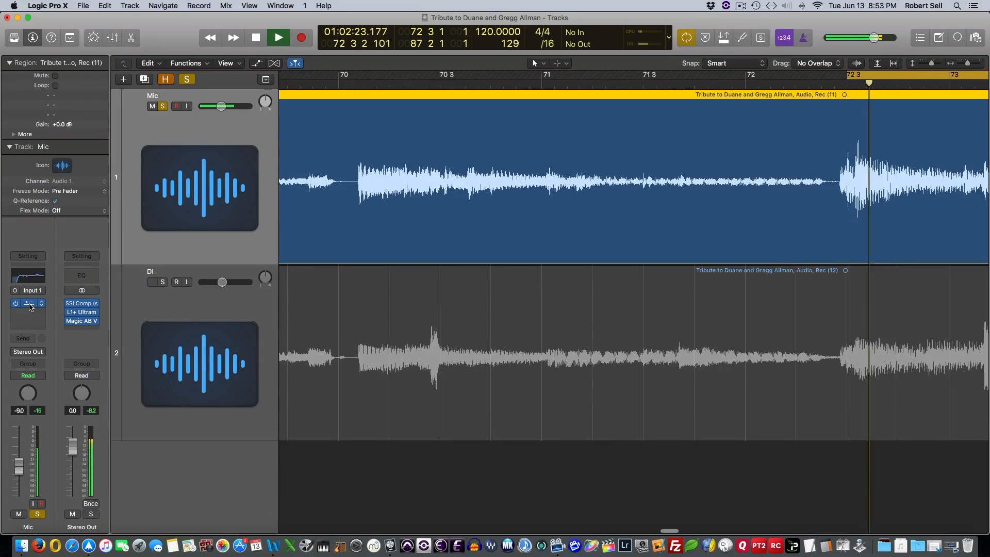
click(31, 303)
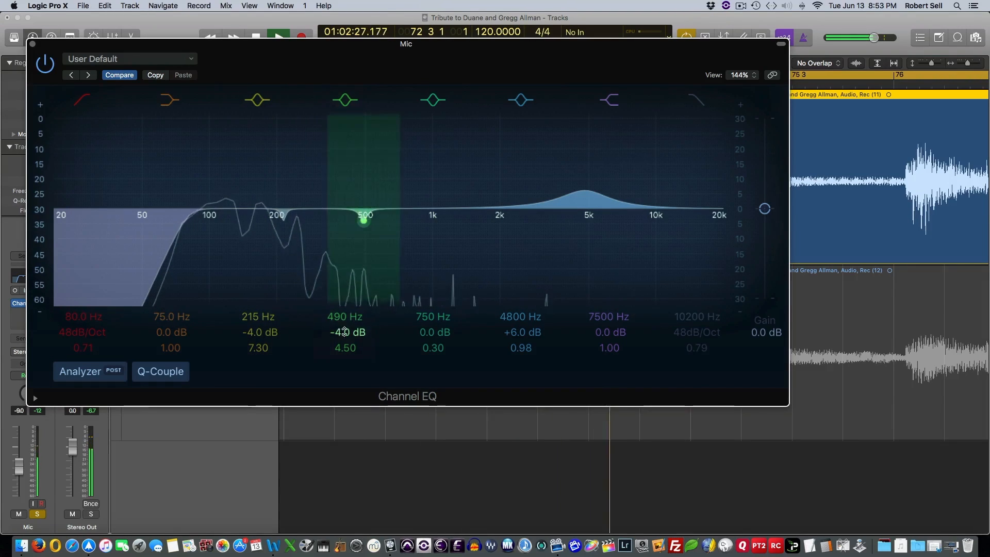
mouse_move(616, 334)
mouse_down()
mouse_move(616, 315)
mouse_move(616, 345)
mouse_move(616, 337)
mouse_up()
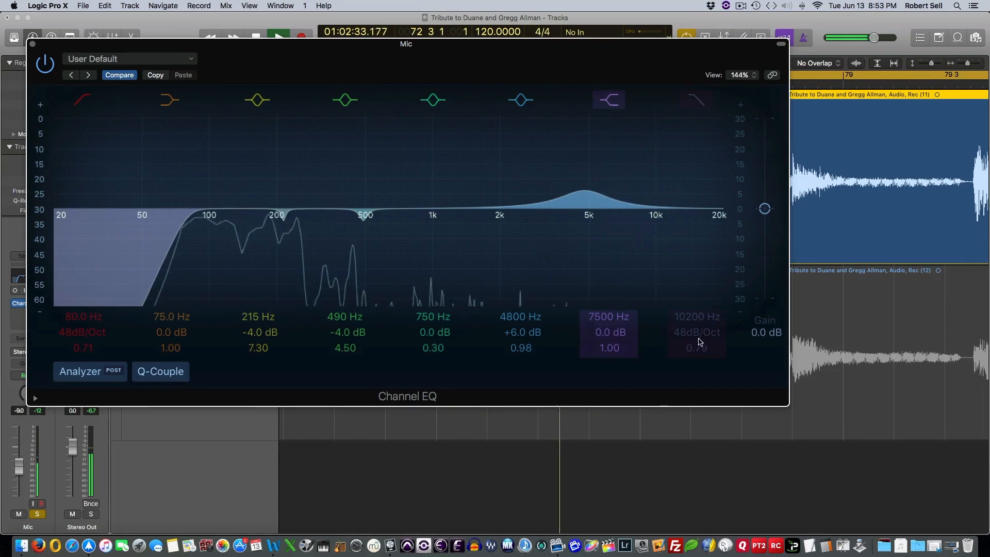
drag(610, 333, 610, 311)
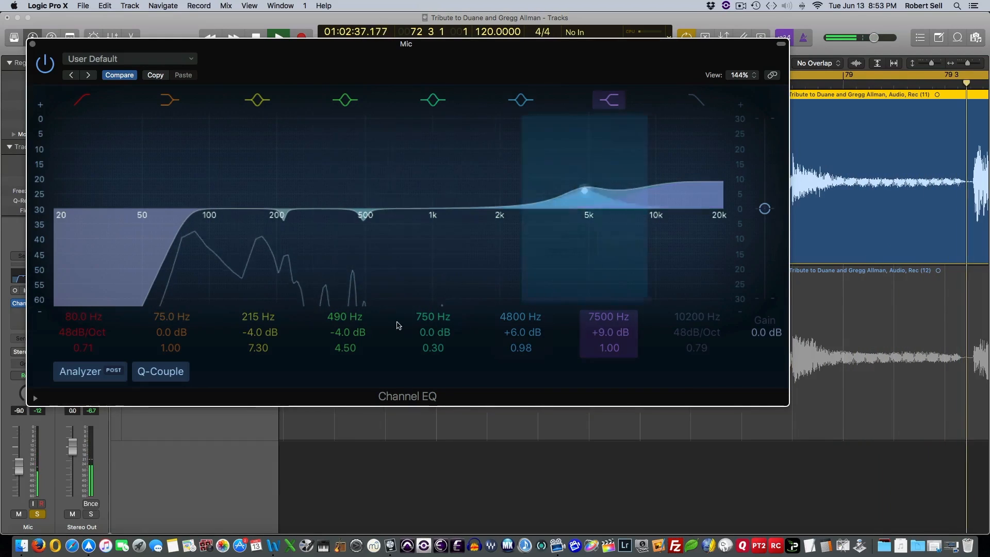
Sweep the Mic EQ's fourth and third bands with large boosts, and retune them to -5.0 dB at 500 Hz and -6.0 dB at 180 Hz
drag(349, 332, 348, 264)
drag(344, 318, 345, 364)
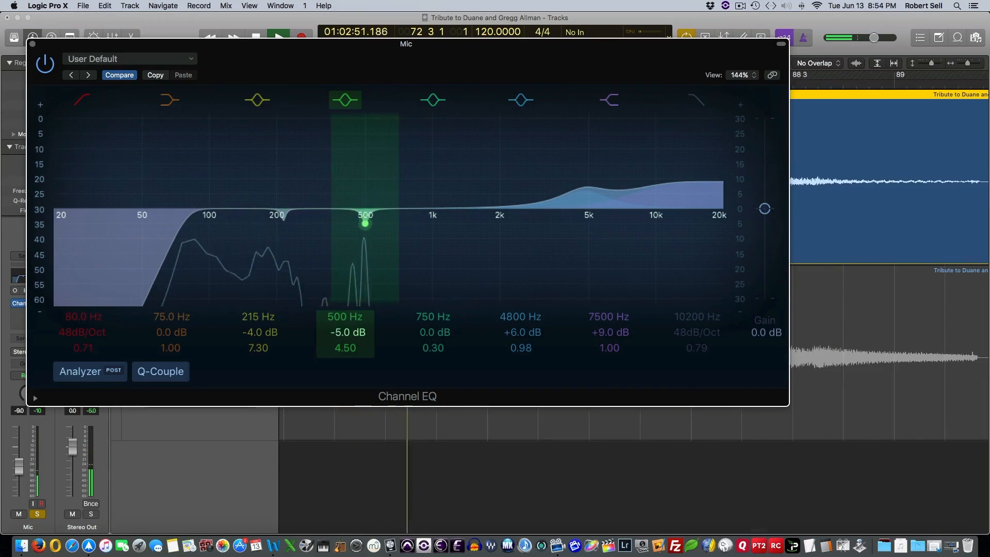
mouse_move(259, 332)
mouse_down()
mouse_move(265, 315)
mouse_move(265, 327)
mouse_up()
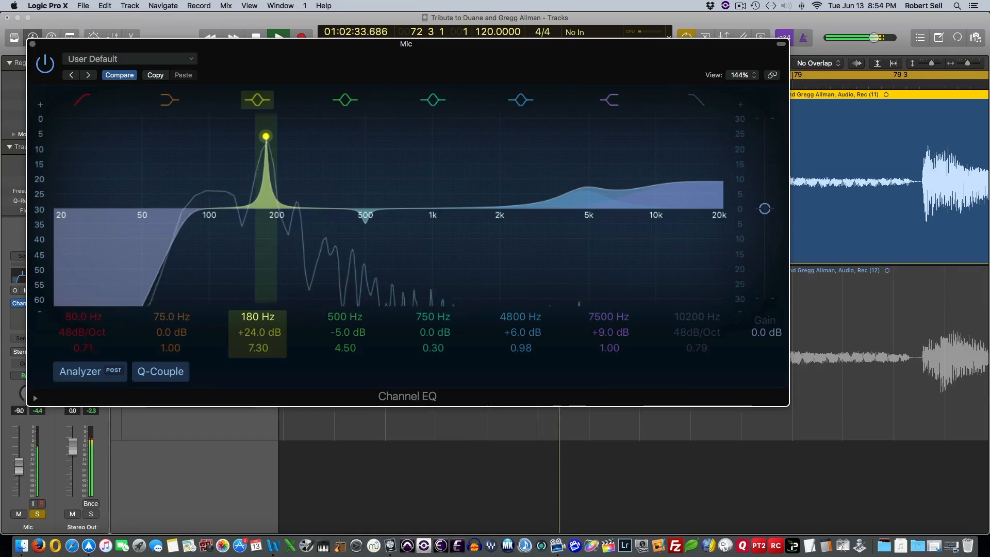
drag(256, 334, 257, 365)
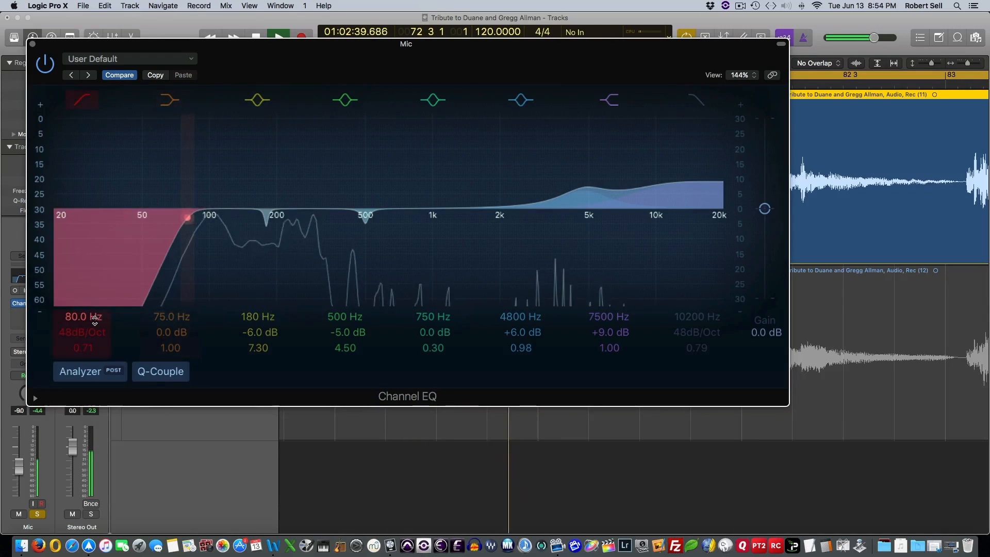
Raise the Mic EQ's low-cut frequency to 96 Hz and close the plug-in window
mouse_move(95, 320)
mouse_down()
mouse_move(95, 290)
mouse_move(95, 315)
mouse_move(95, 305)
mouse_up()
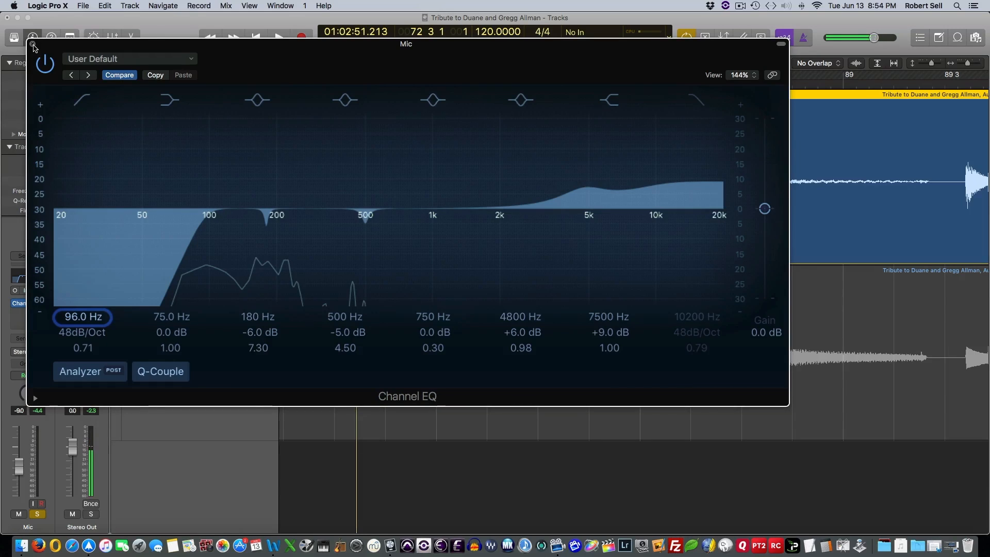
click(32, 45)
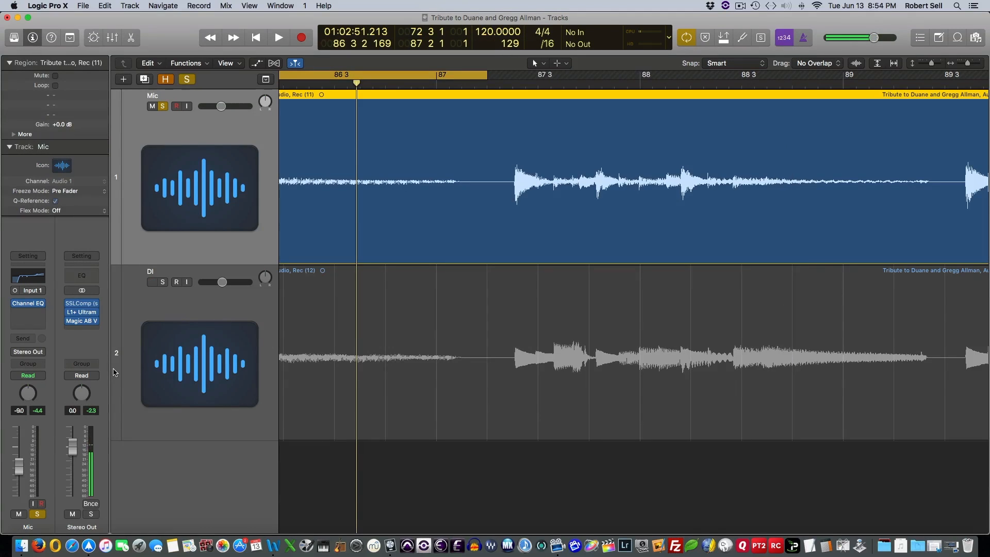
Switch solo from the Mic to the DI track and insert a mono Compressor on the DI channel
click(163, 282)
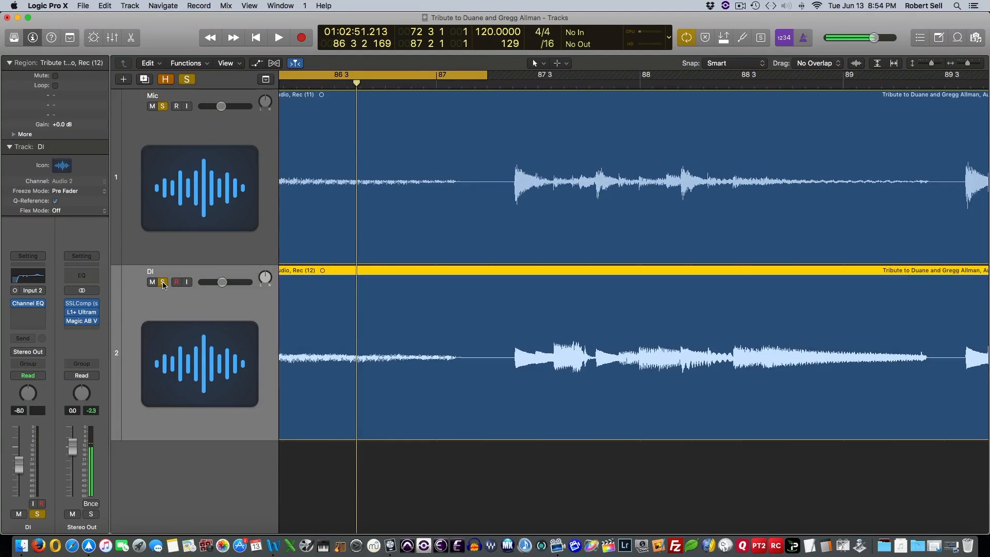
click(163, 106)
click(28, 312)
mouse_move(35, 410)
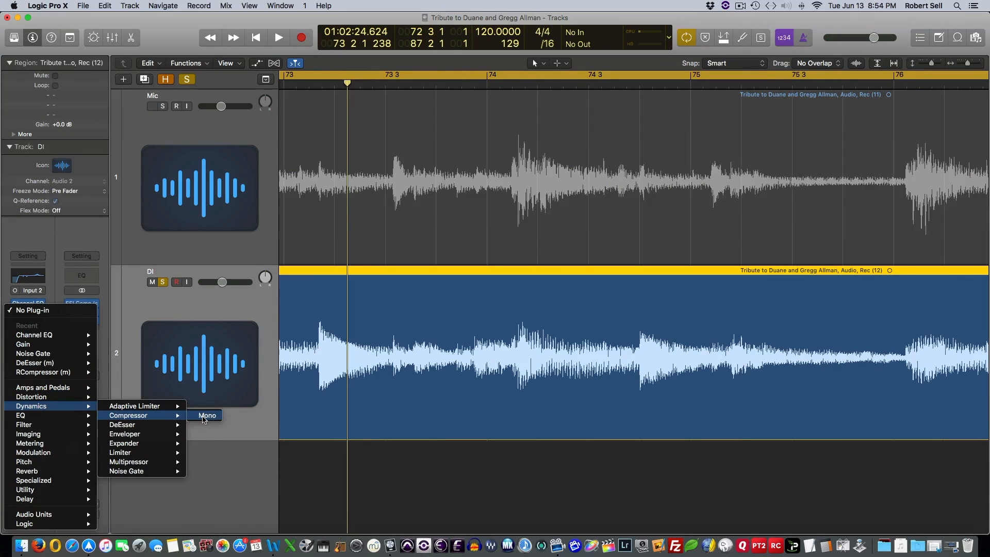
click(205, 415)
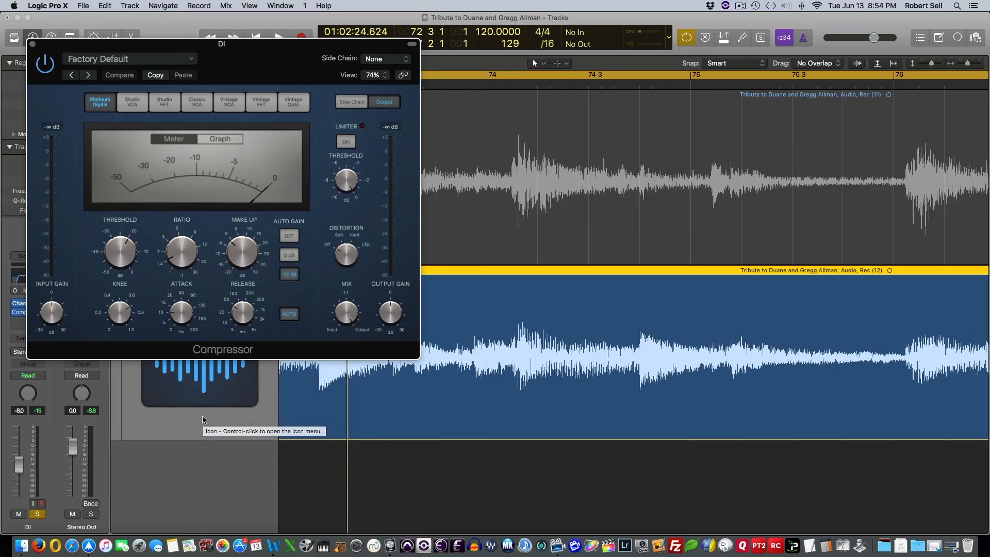
Turn off the DI Compressor's auto gain, raise its ratio to between 3:1 and 4:1, adjust the threshold during playback, and close the plug-in window
mouse_move(225, 244)
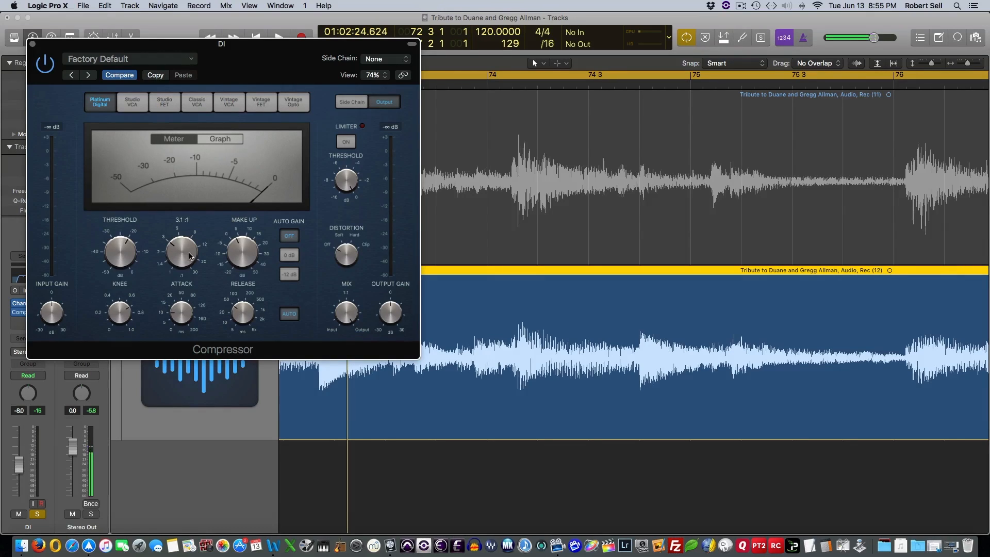
key(space)
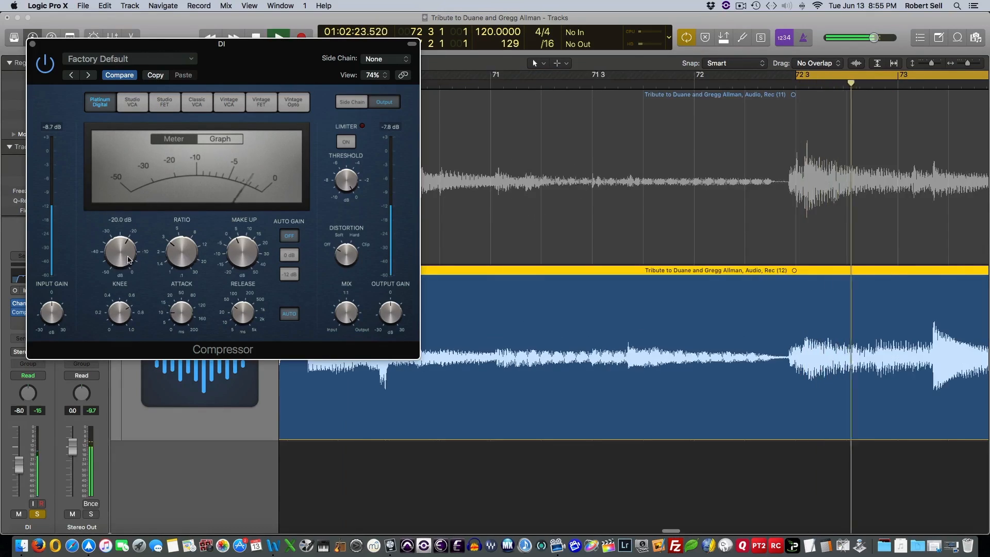
mouse_move(128, 238)
mouse_down()
mouse_move(130, 264)
mouse_move(134, 255)
mouse_up()
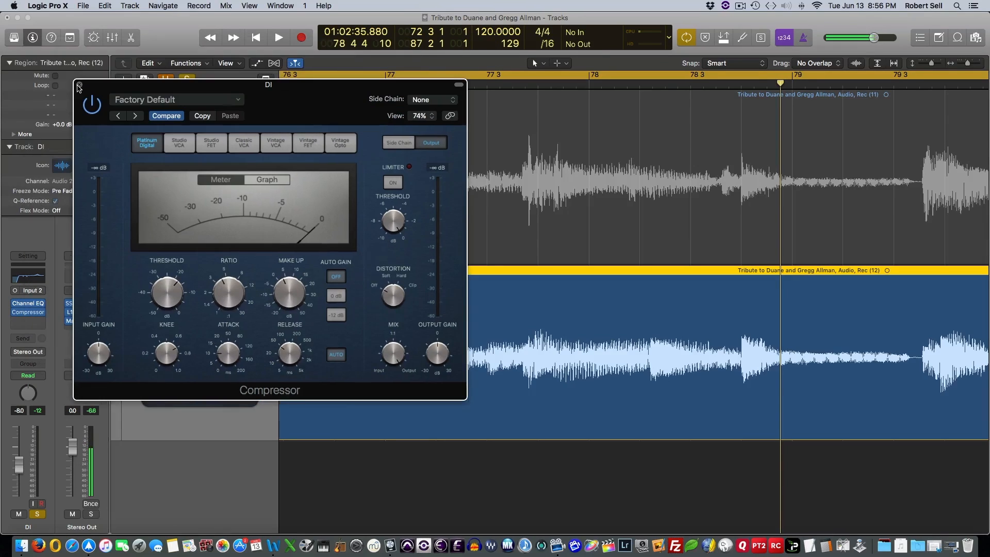
click(77, 86)
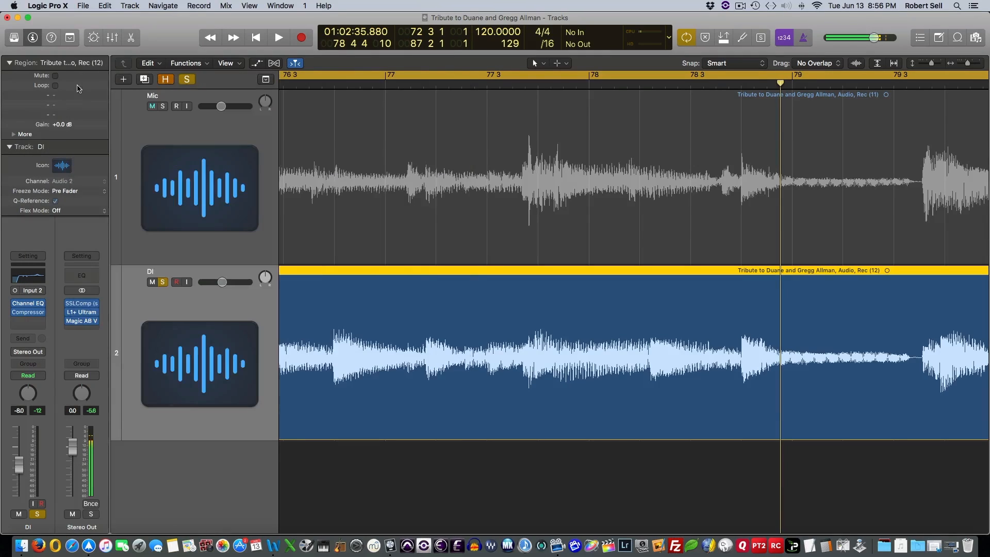
Copy the DI's Compressor to the Mic channel in the Mixer, and switch solo from the DI to the Mic track
click(185, 122)
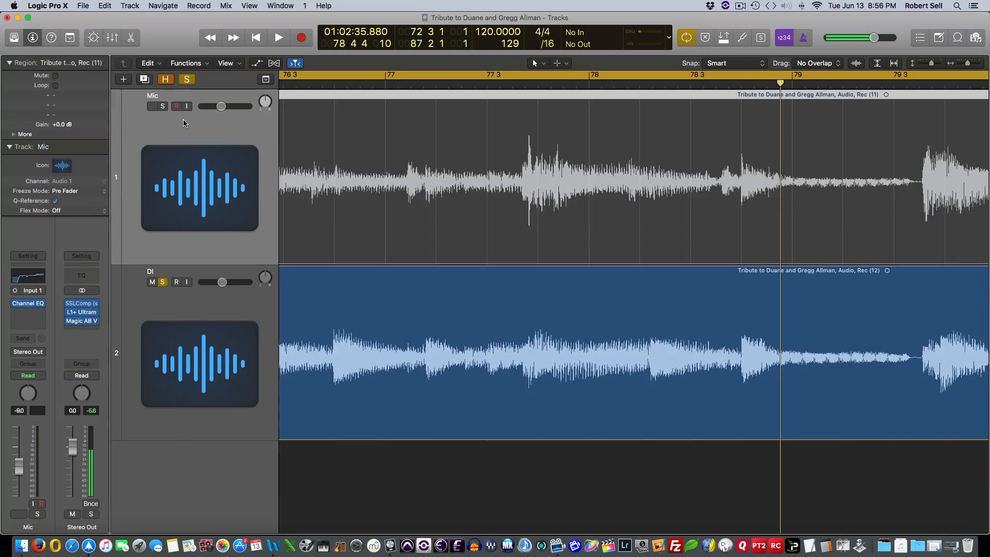
key(x)
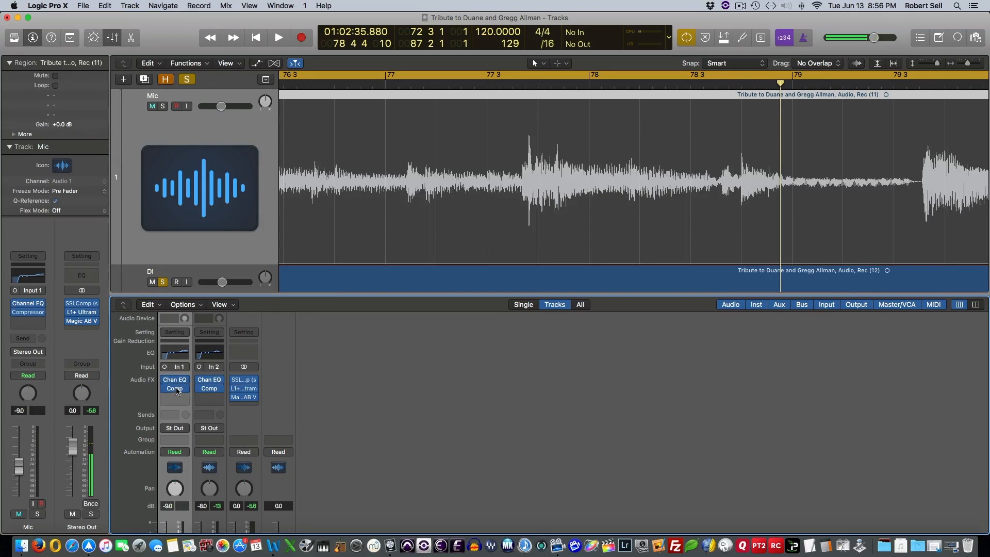
click(163, 106)
click(162, 188)
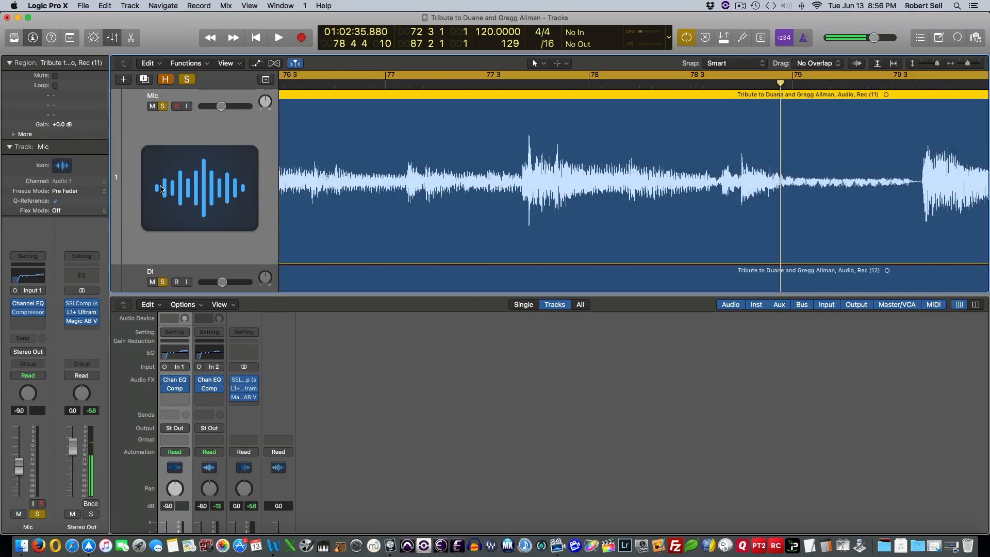
click(162, 281)
Play the Mic track, adjust its Compressor's threshold to about -14.5 dB and fine-tune the ratio, then close the plug-in window and the Mixer
key(space)
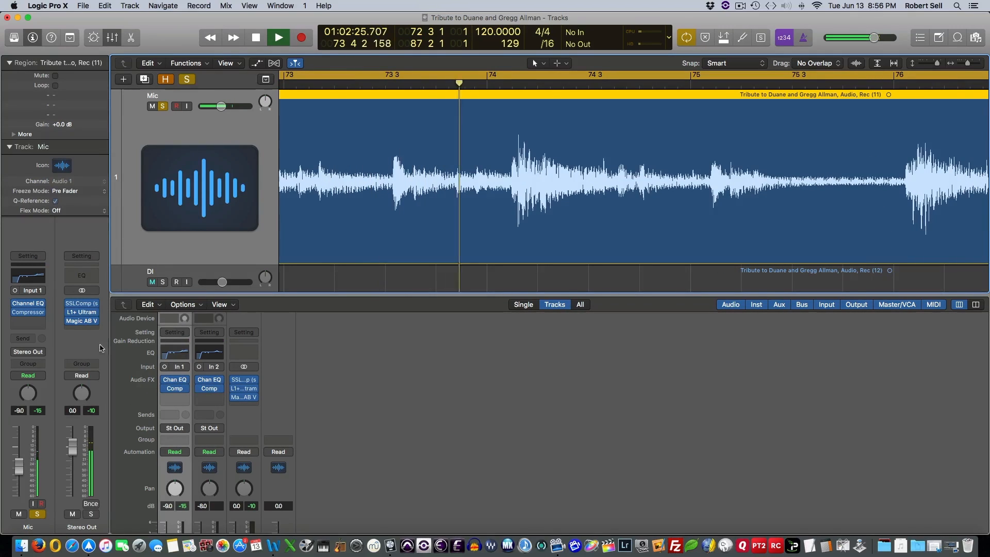
click(27, 312)
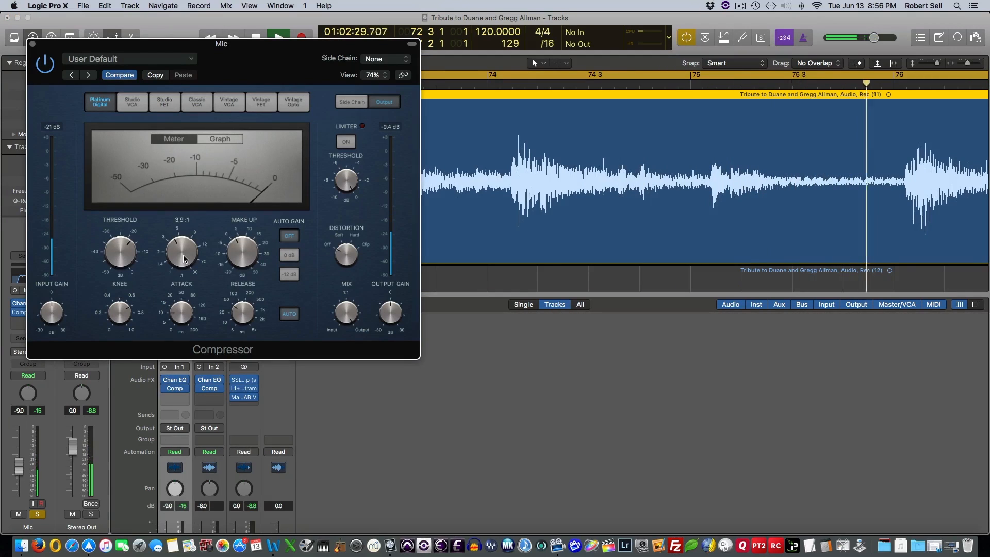
mouse_move(127, 257)
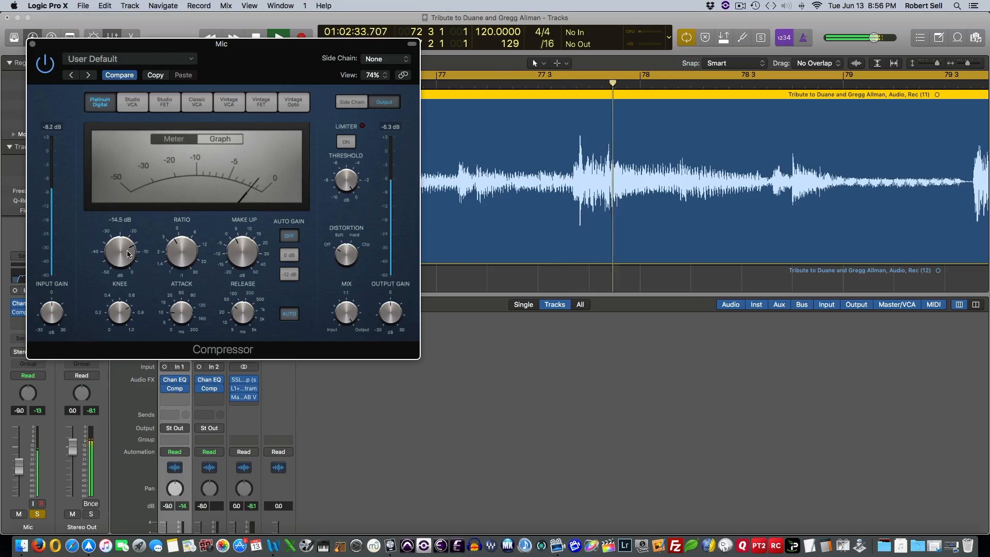
drag(127, 253, 127, 256)
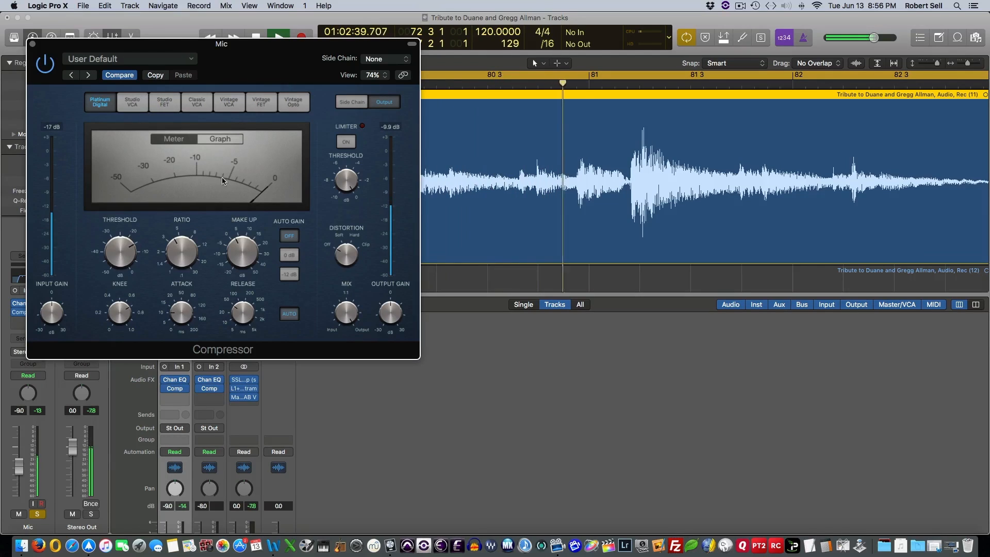
drag(186, 250, 187, 247)
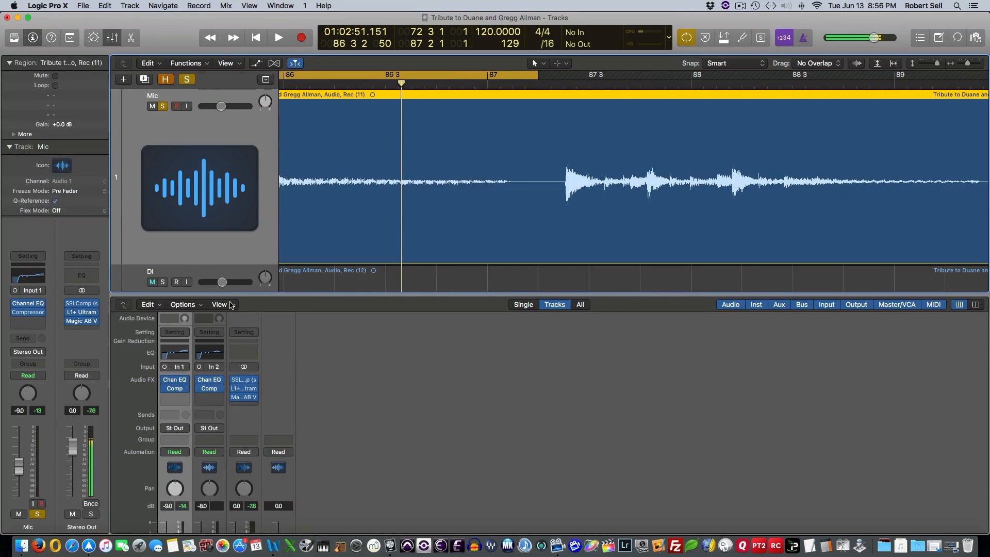
key(x)
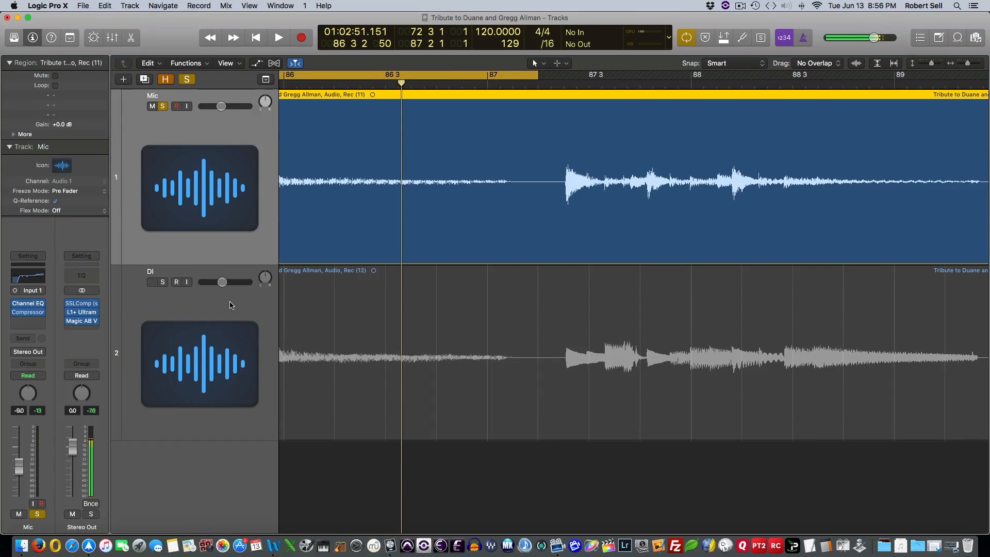
Solo the DI along with the Mic, pan the Mic left and the DI right to +63, and listen to both during playback
click(163, 282)
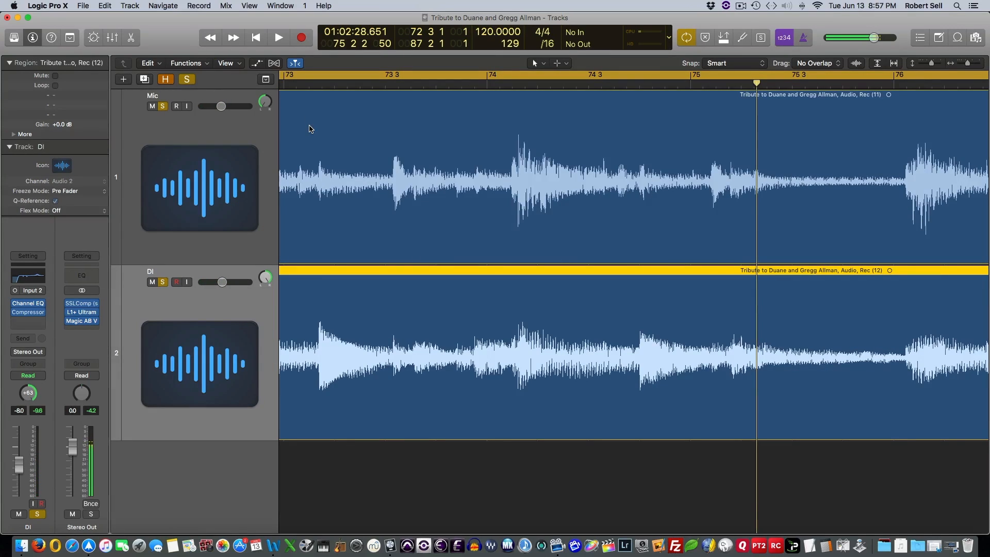
scroll(309, 129, right, 1)
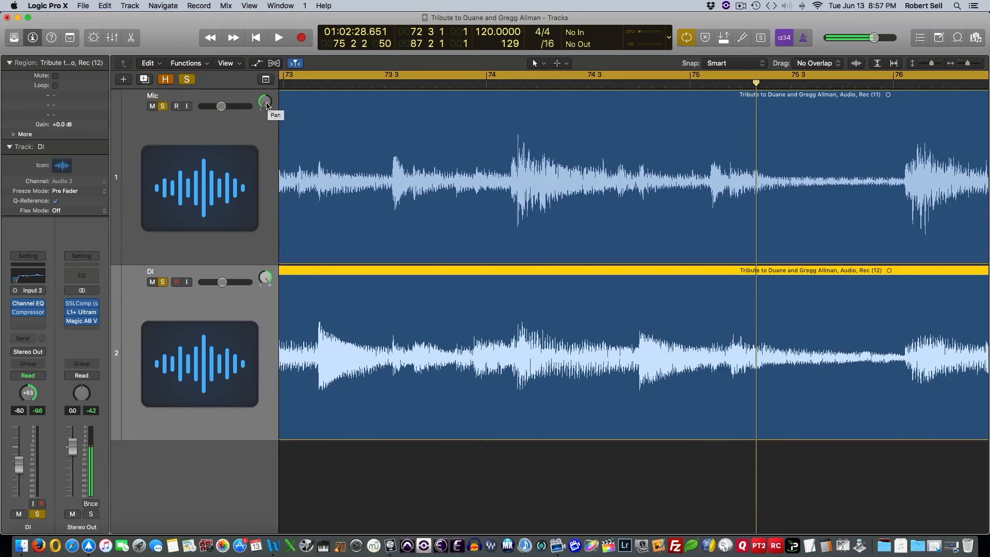
key(space)
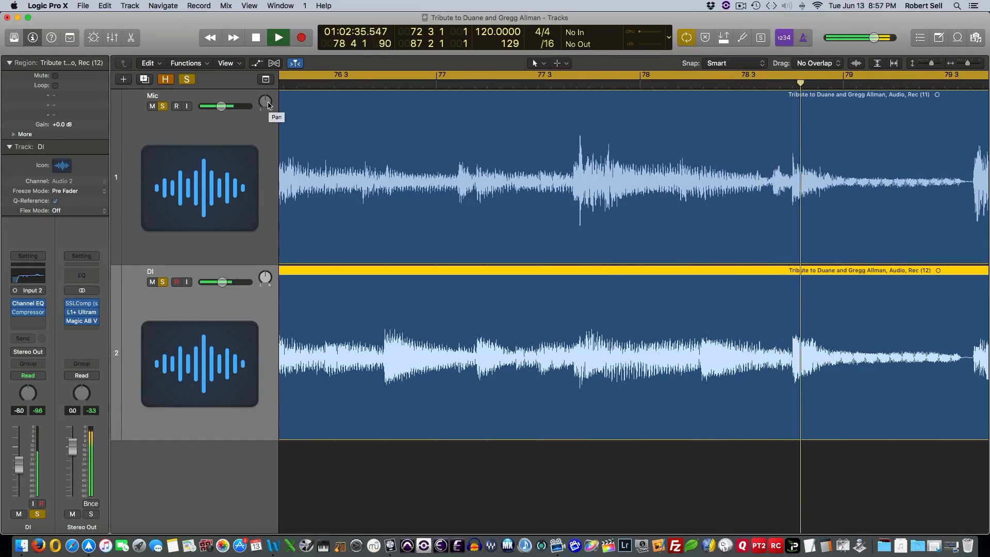
drag(268, 102, 269, 165)
drag(274, 288, 270, 237)
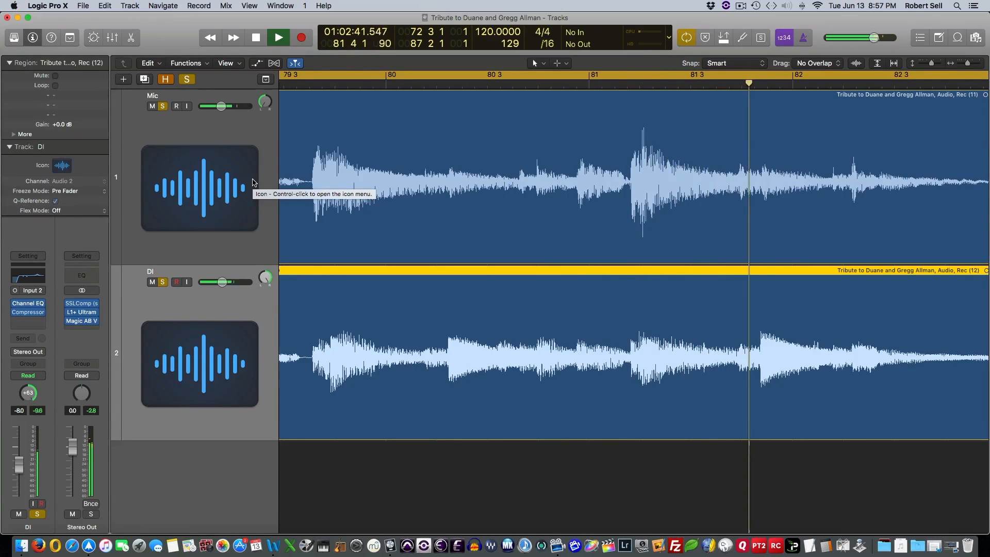
key(space)
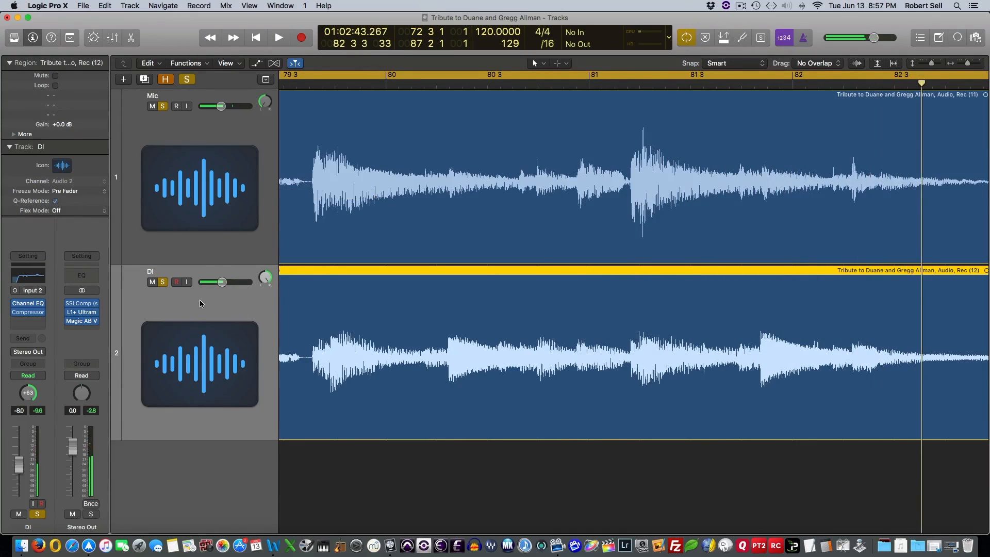
Insert a mono Tape Delay after the Compressor on the DI channel
click(36, 323)
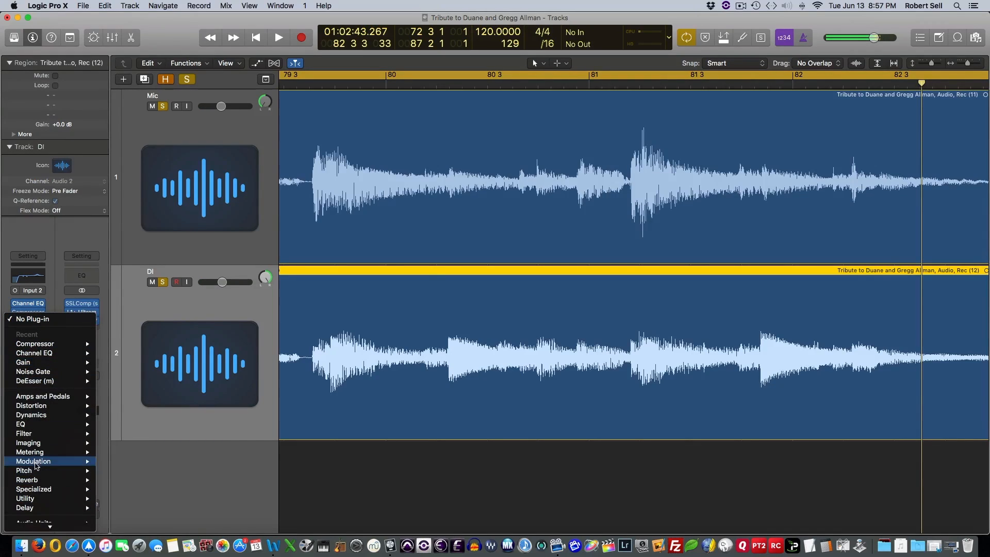
mouse_move(38, 462)
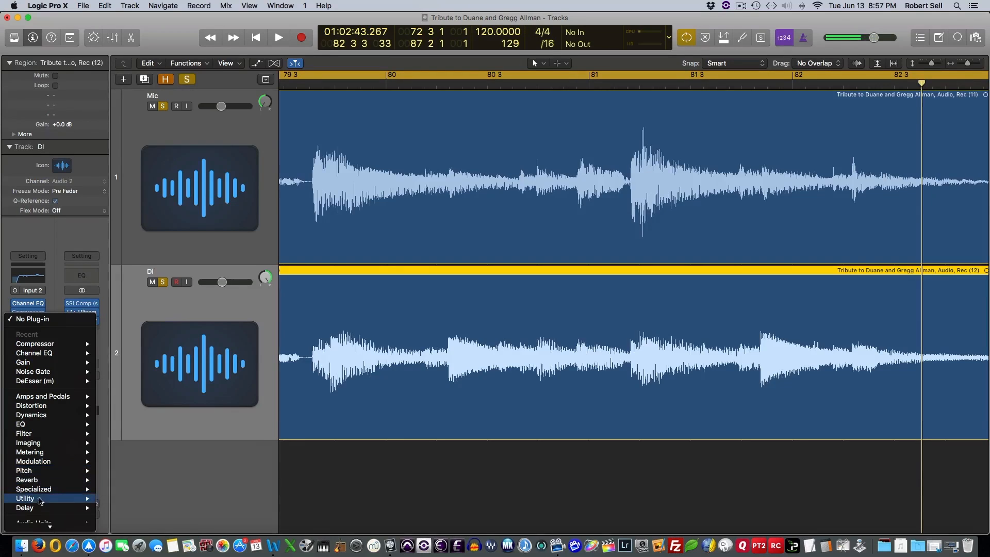
mouse_move(37, 508)
mouse_move(138, 526)
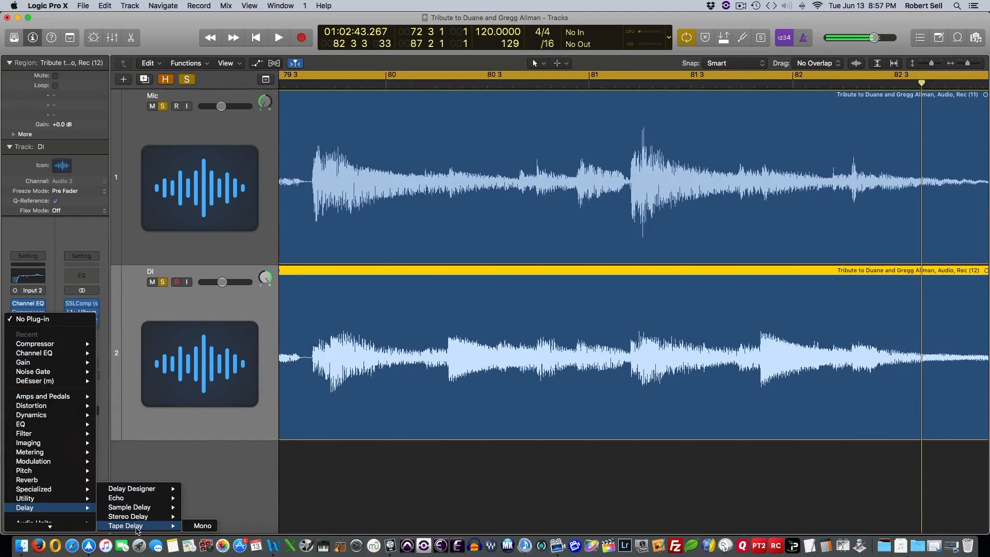
click(197, 526)
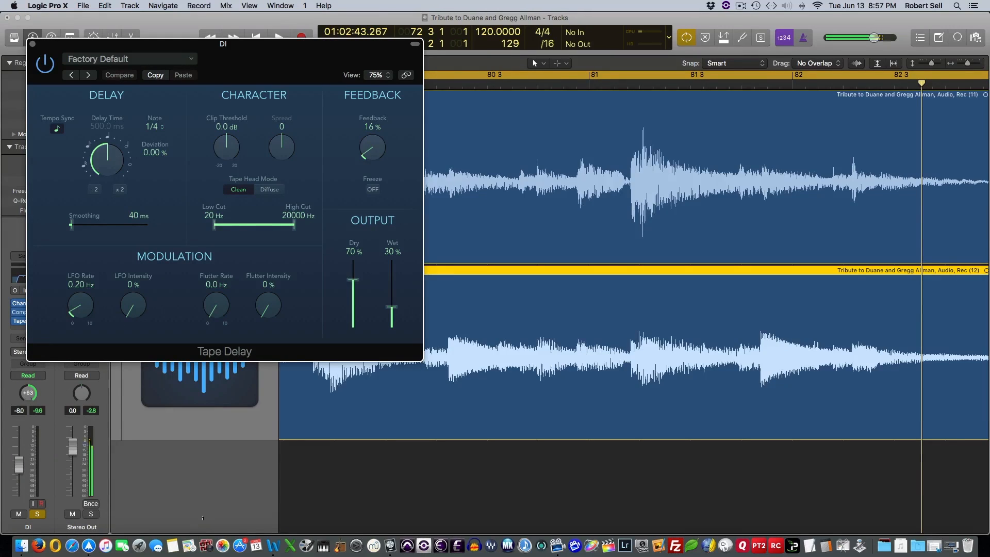
Turn off the Tape Delay's tempo sync and set the delay time to 20 ms
click(57, 128)
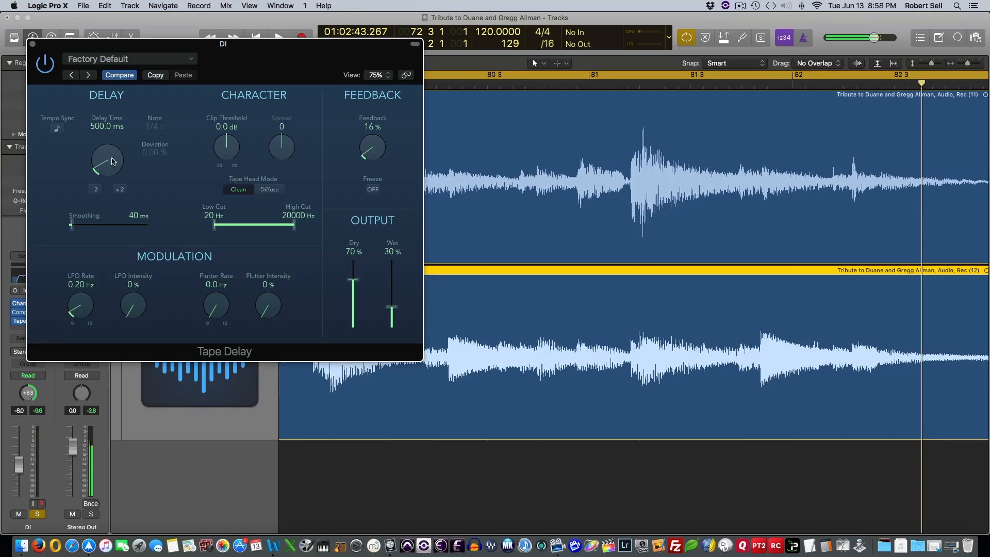
drag(112, 161, 113, 199)
double_click(101, 128)
text(20)
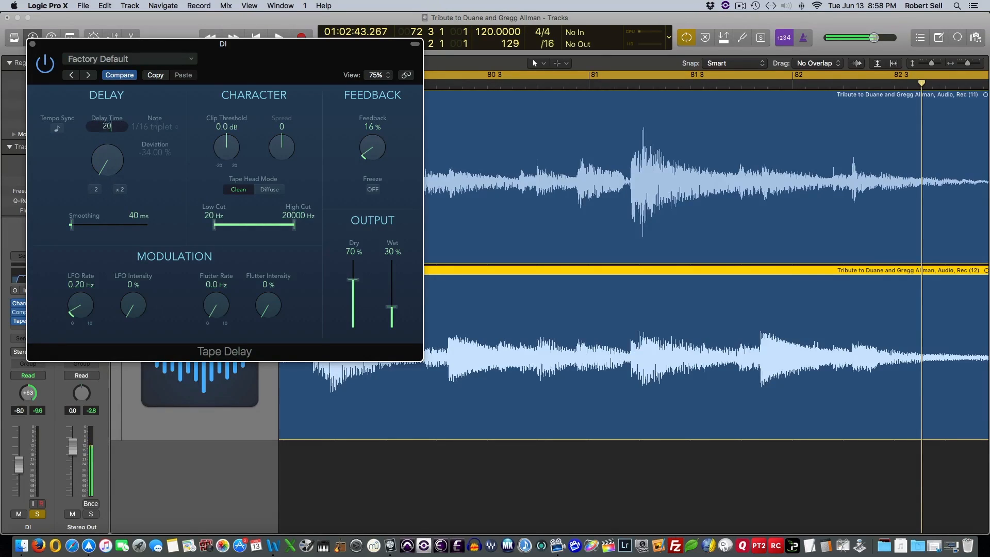
key(Return)
Set the Tape Delay's feedback to 0%, dry output to 0% and wet output to 100%, and audition the delayed DI against the Mic
drag(374, 157, 393, 215)
drag(360, 282, 351, 386)
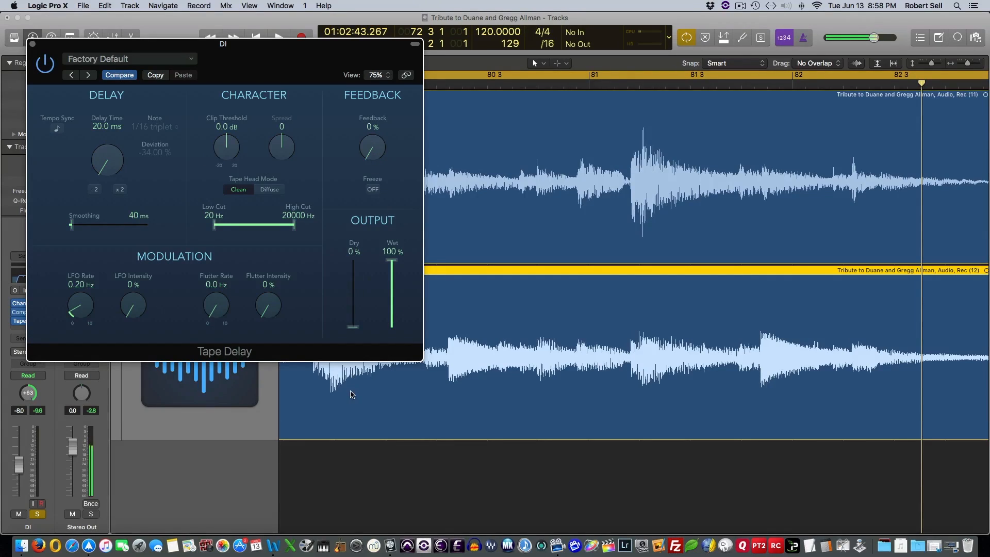
drag(263, 62, 640, 36)
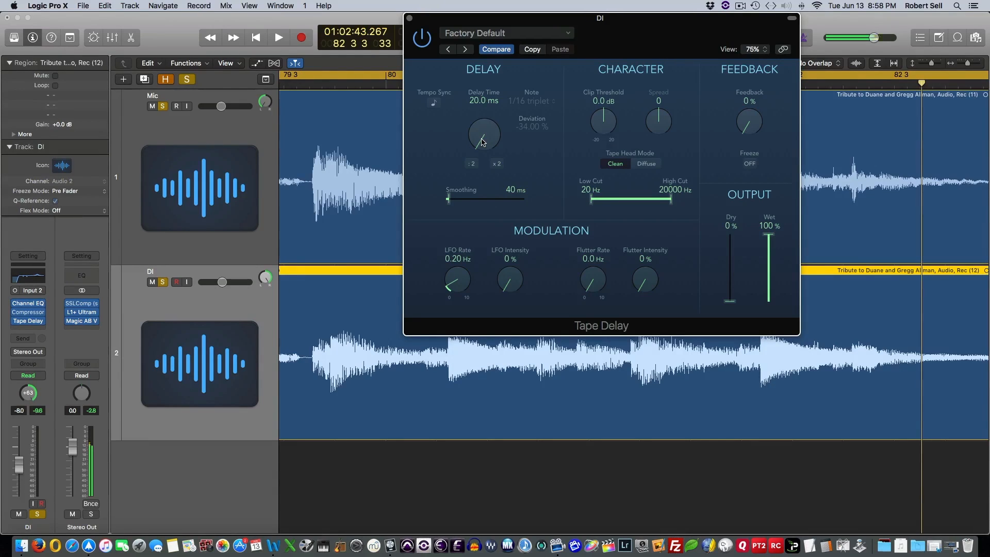
key(space)
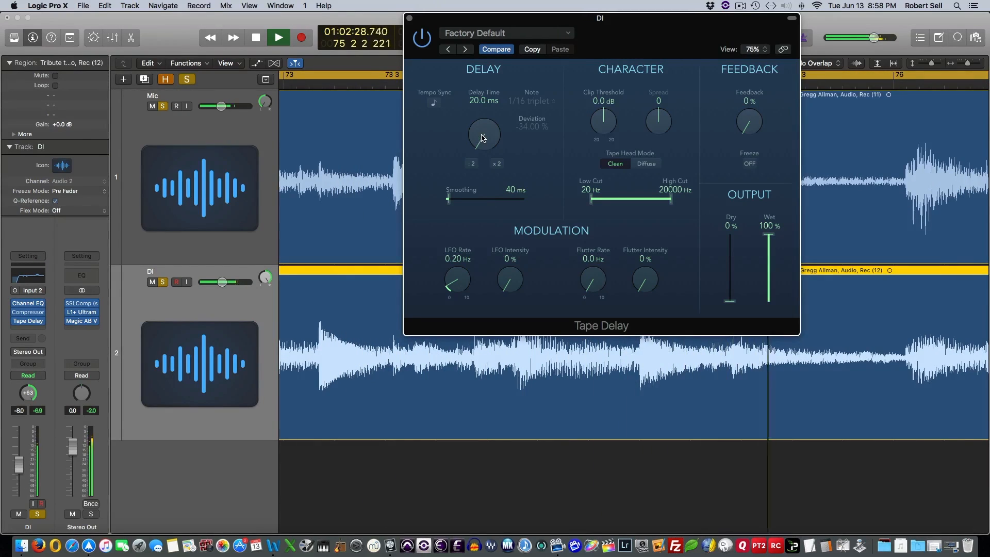
key(space)
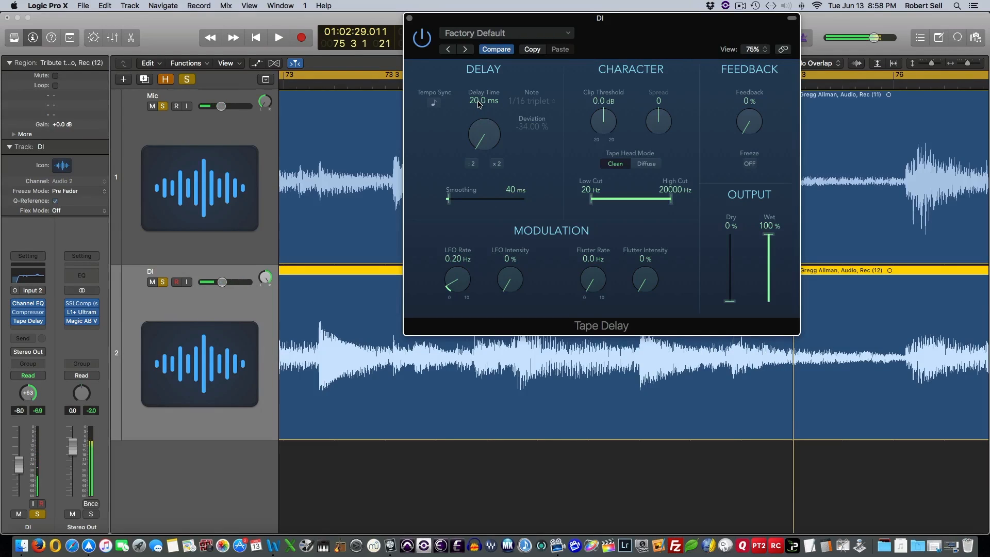
Set the DI's delay time to 40 ms and audition both tracks together
double_click(479, 101)
text(40)
key(Return)
key(space)
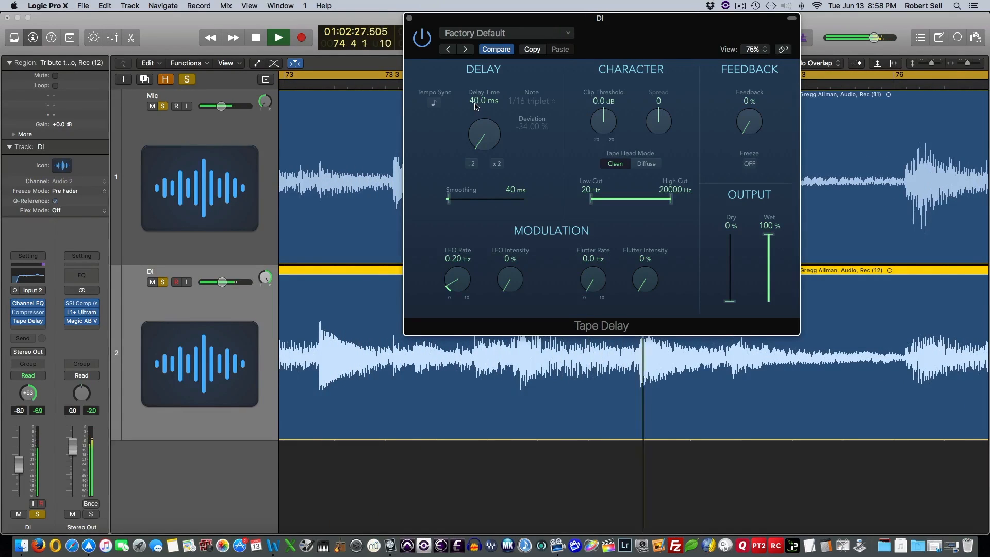
key(space)
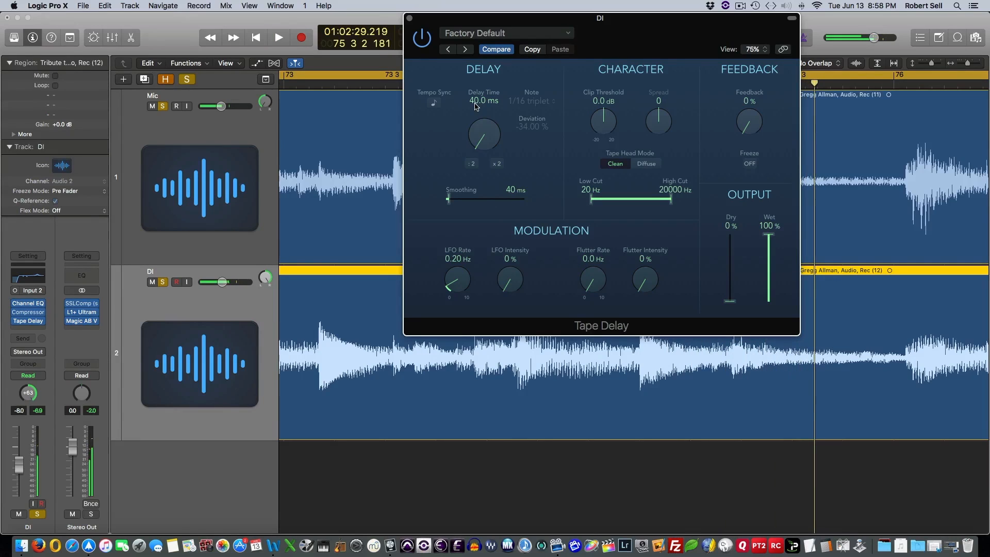
Set the DI's delay time to 60 ms and start playback of both tracks
double_click(475, 101)
text(60)
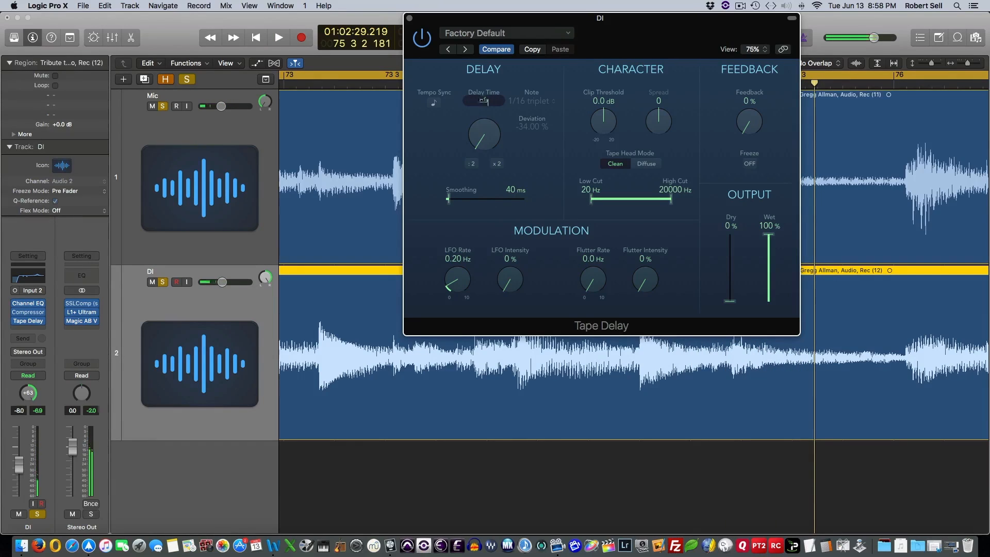
key(Return)
key(space)
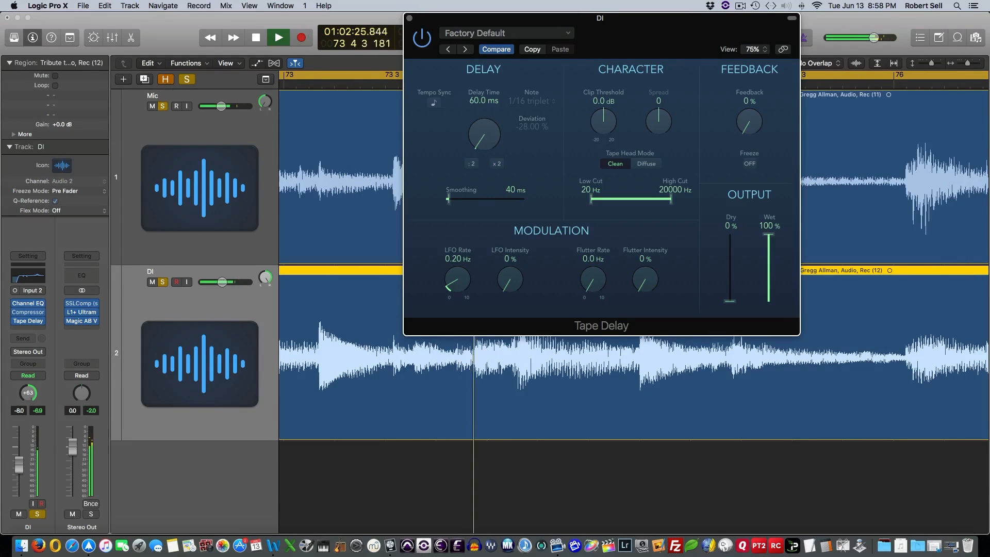
Stop playback, set the DI's Tape Delay time to 35 ms, audition both tracks and close the plug-in window
key(space)
double_click(477, 101)
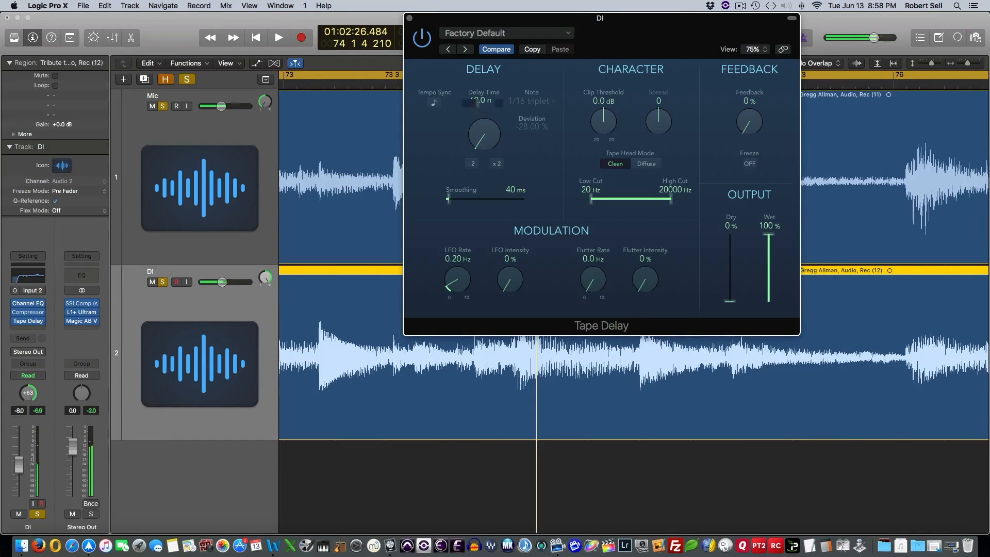
text(35)
key(Return)
key(space)
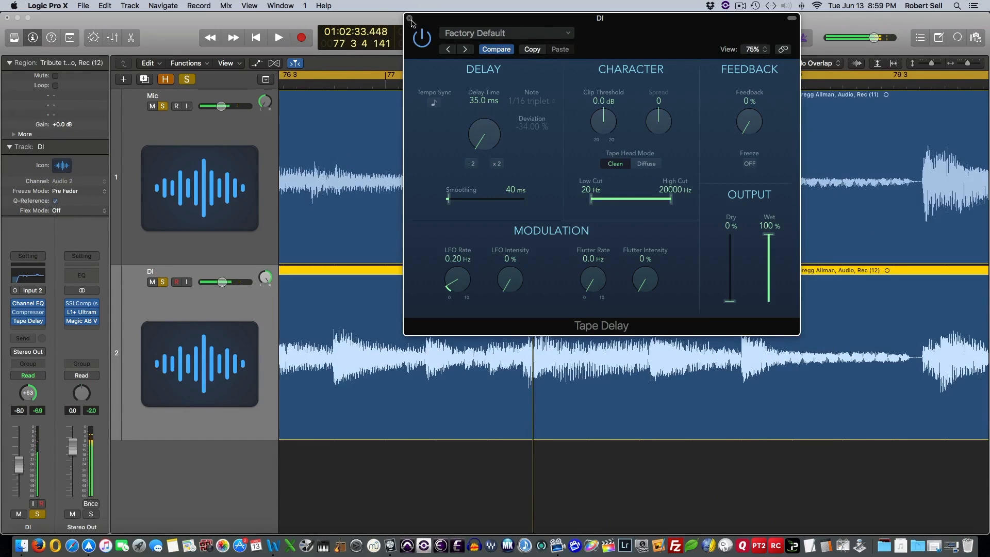
click(409, 19)
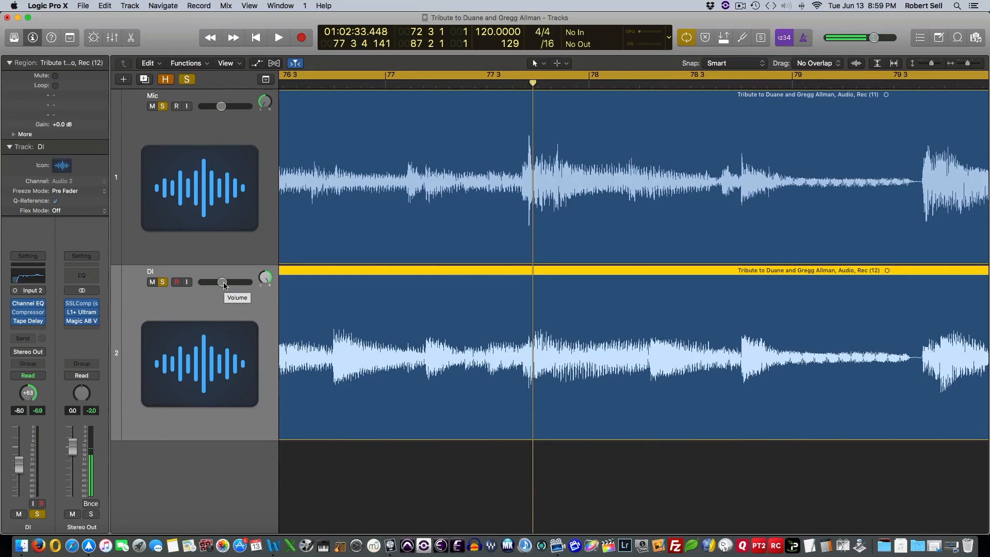
Lower the DI track's volume to about -11.0 dB while playing both tracks, and stop playback
key(space)
drag(224, 283, 217, 287)
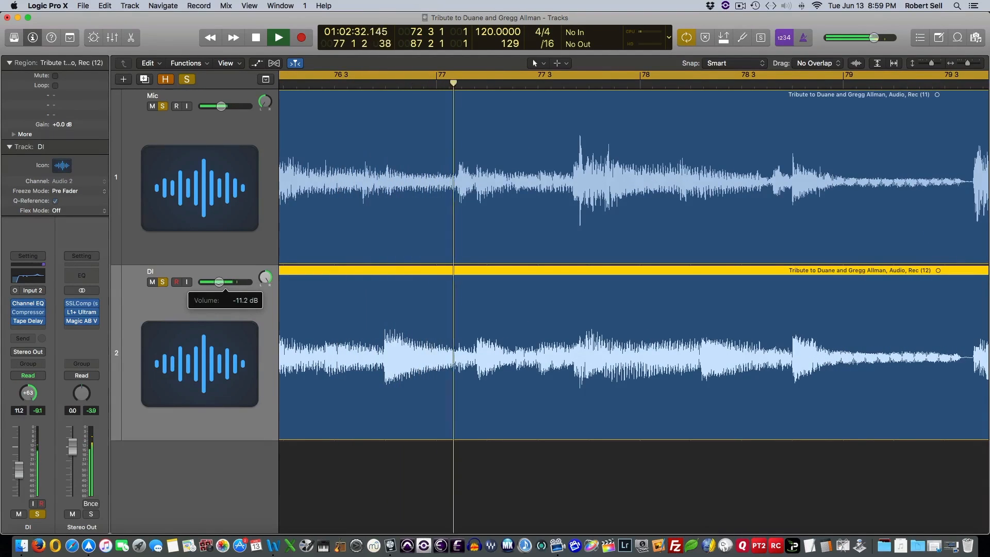
click(221, 106)
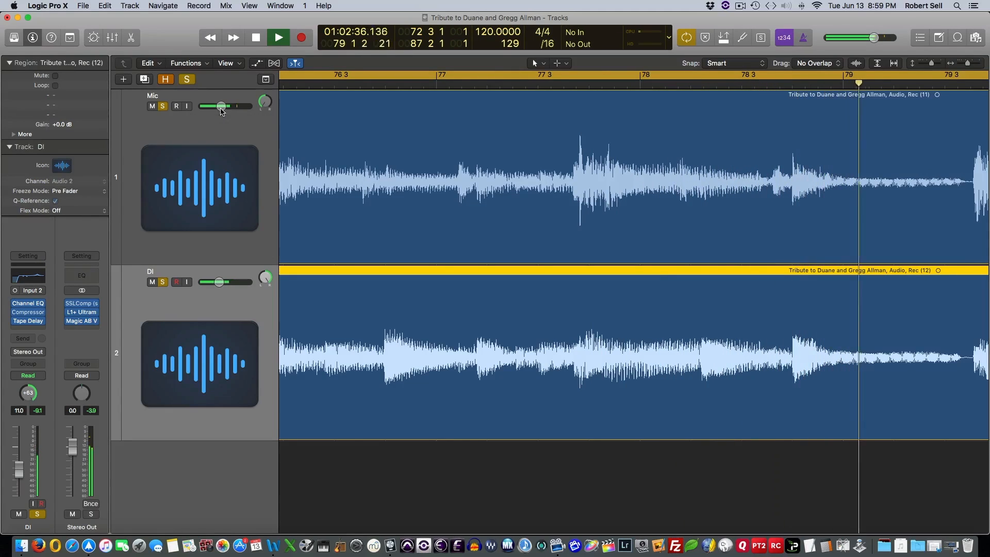
key(space)
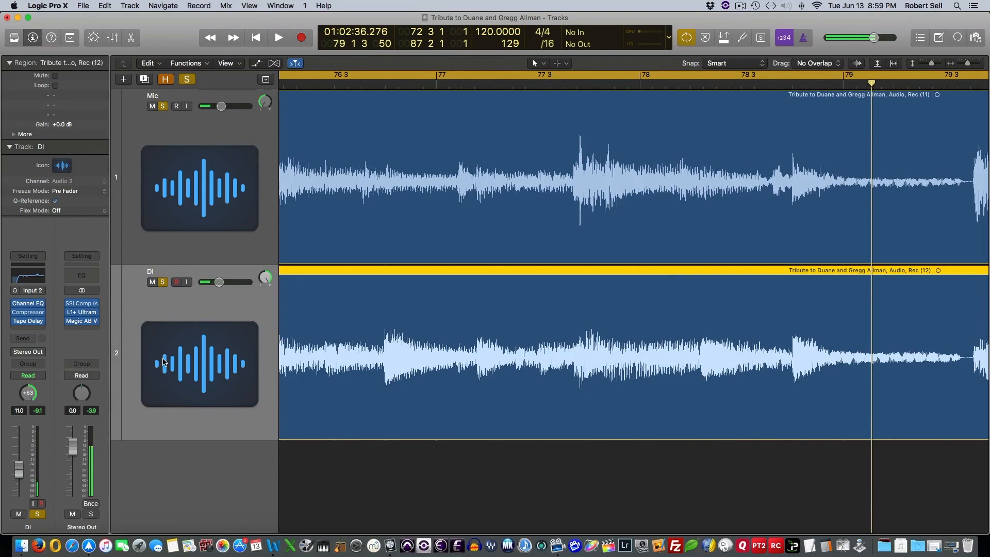
Open Magic AB V2 on the Stereo Out and compare the current mix (A) with Original Mix 1 (B) during playback
mouse_move(86, 324)
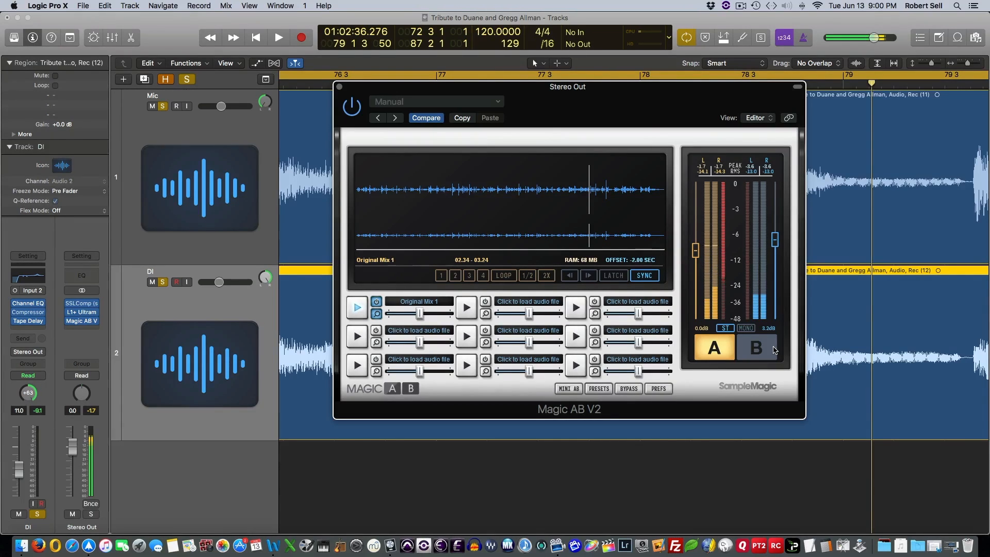
key(space)
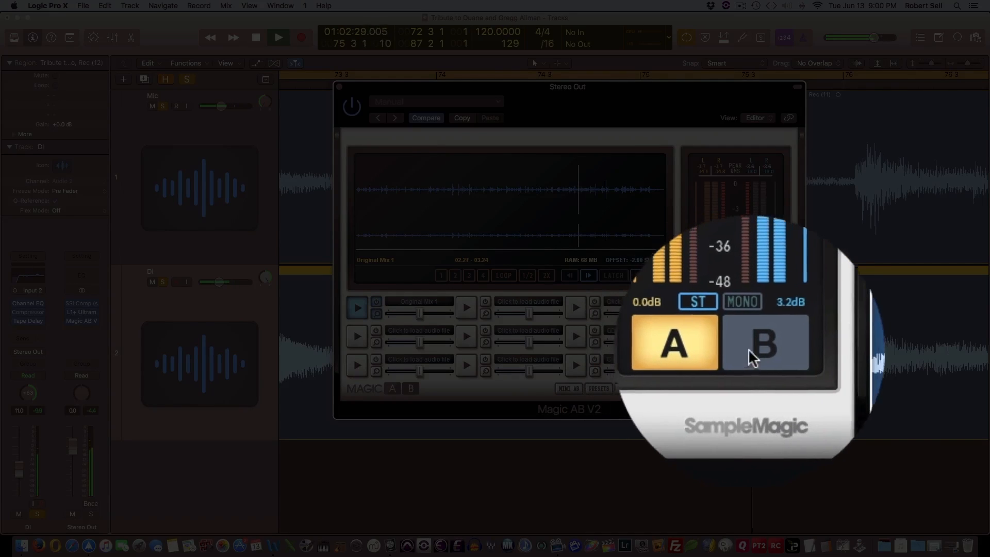
click(748, 348)
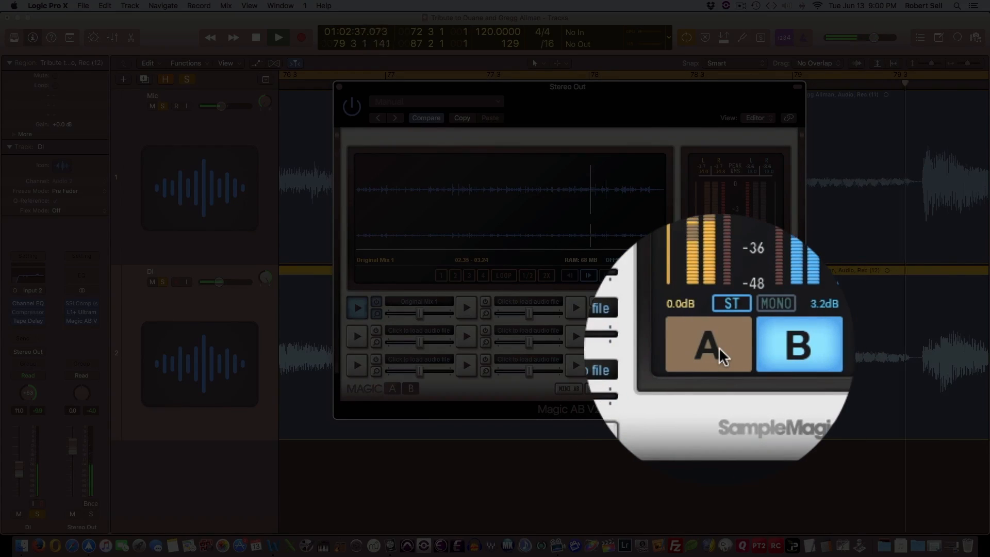
click(719, 347)
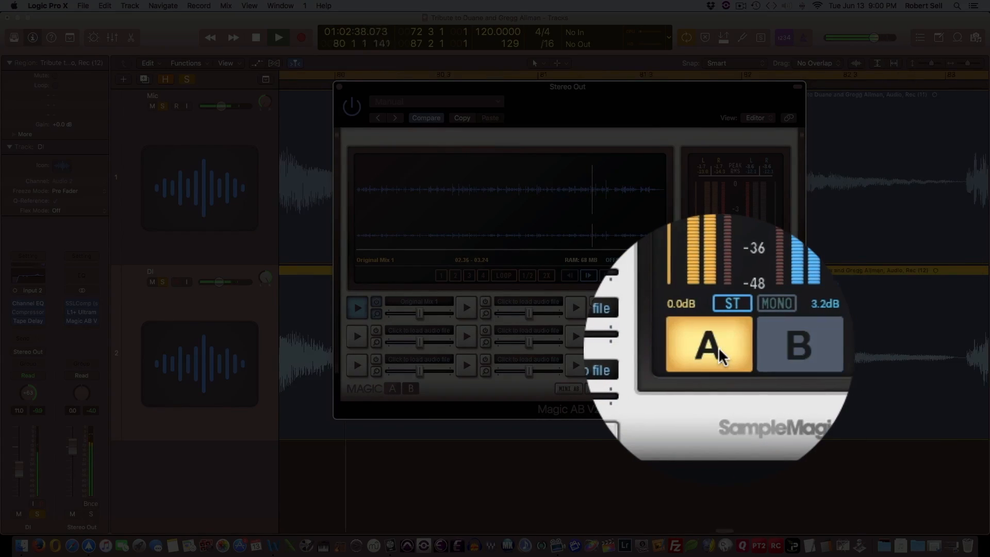
click(750, 348)
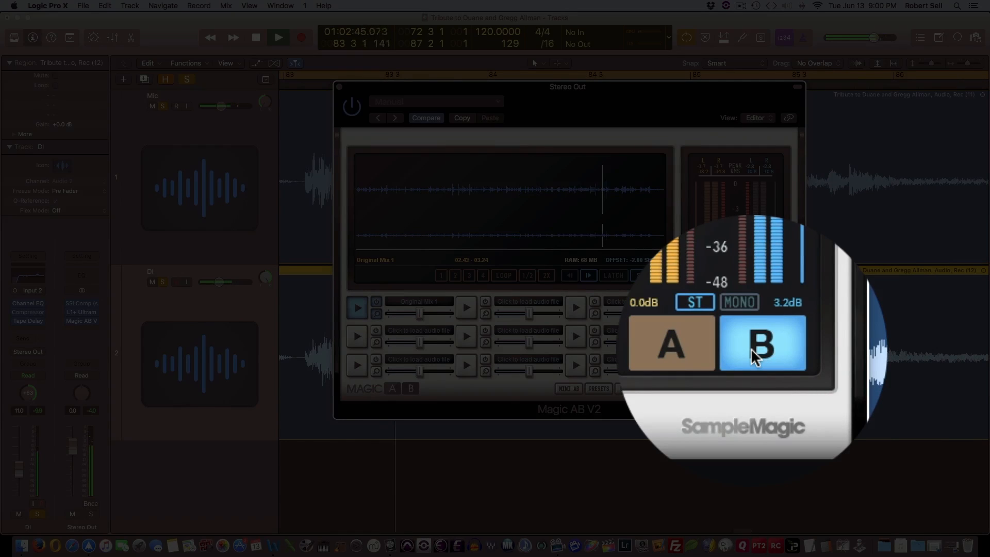
click(715, 350)
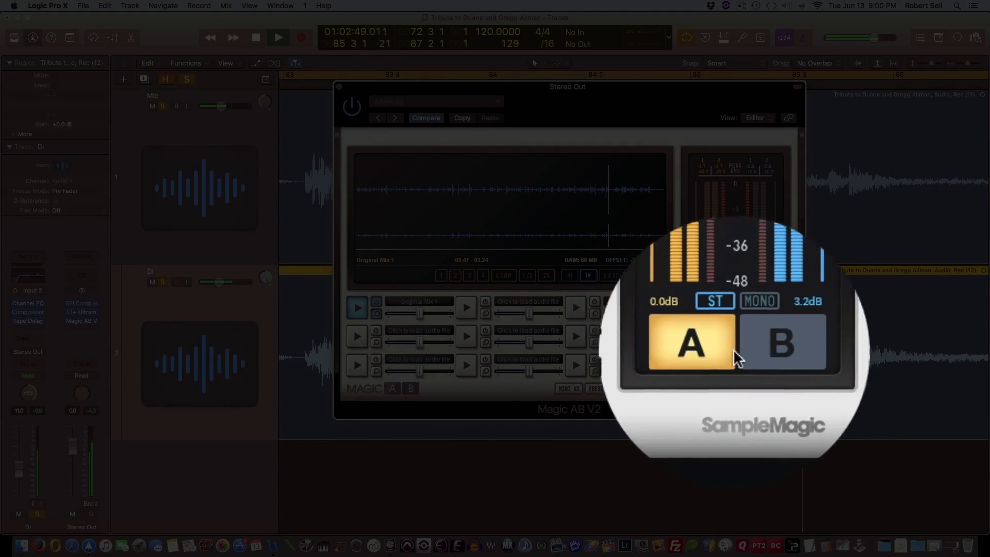